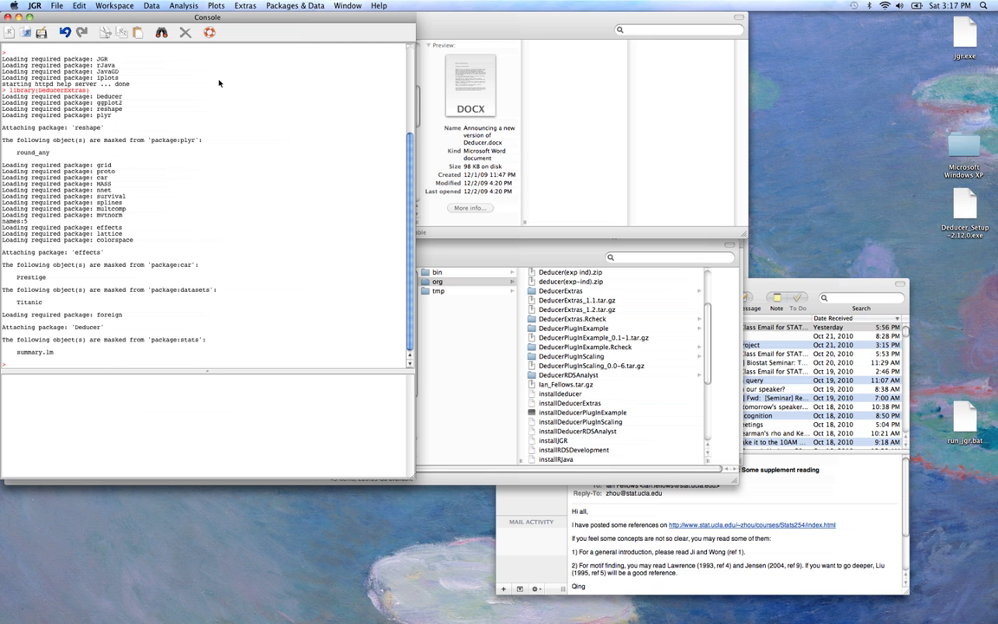
# - Load the diamonds data set from its package, running data(data = 'diamonds')
pyautogui.click(247, 6)
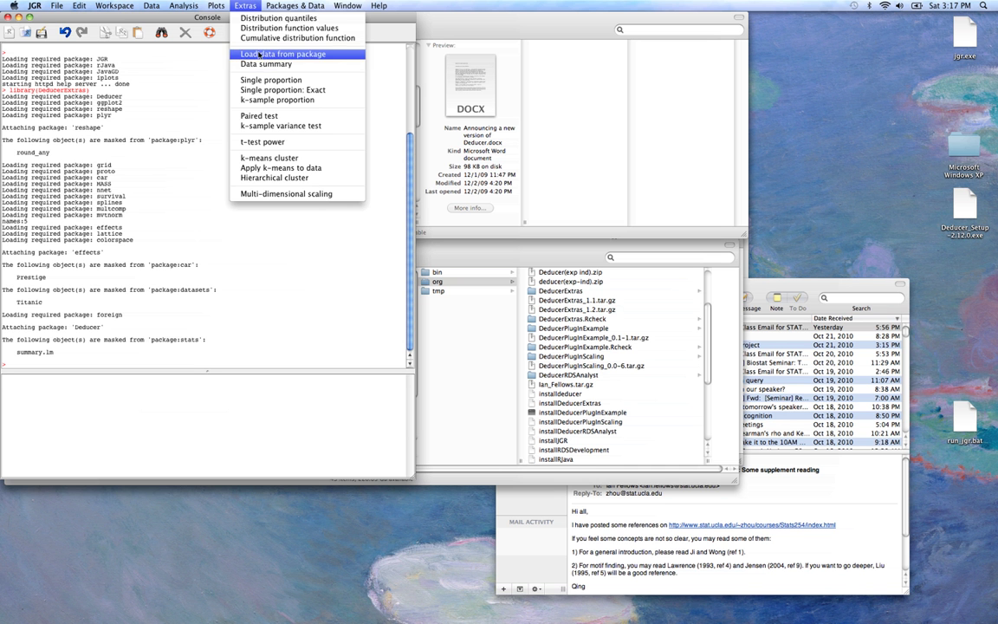
pyautogui.click(269, 54)
pyautogui.click(515, 303)
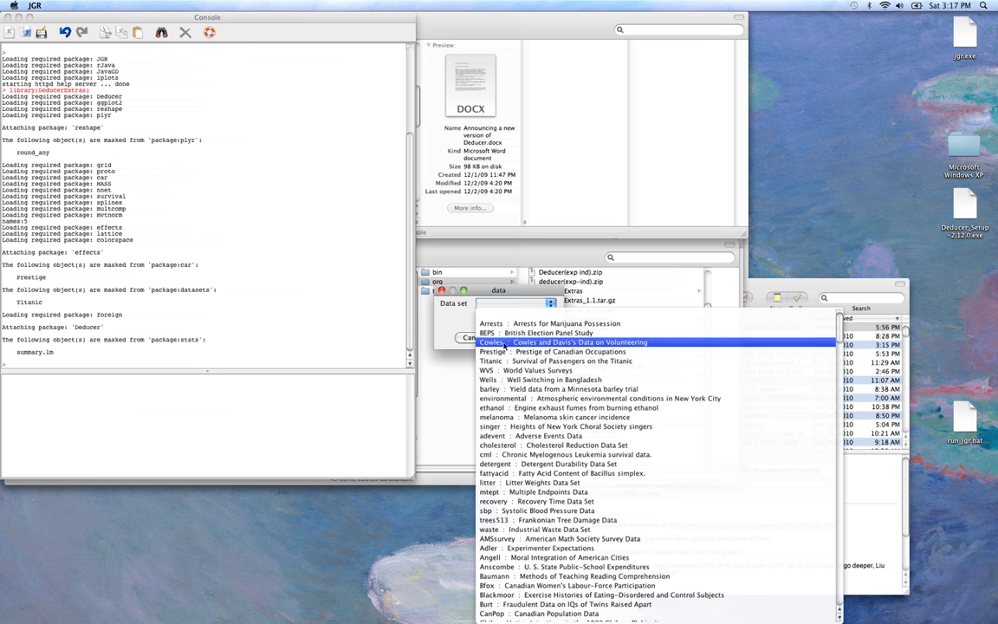
pyautogui.scroll(-10, 658, 520)
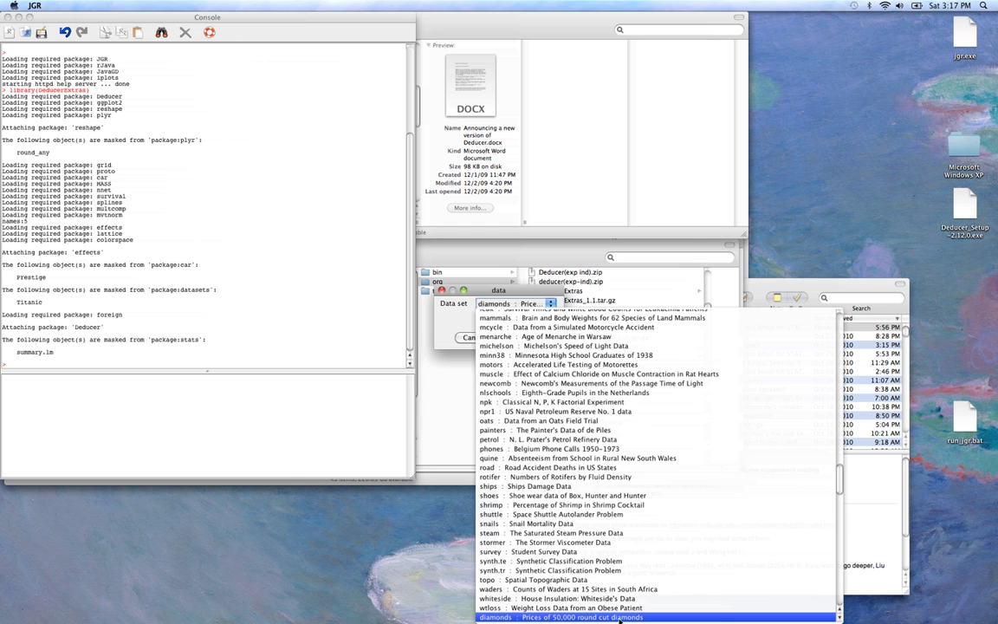
pyautogui.click(602, 618)
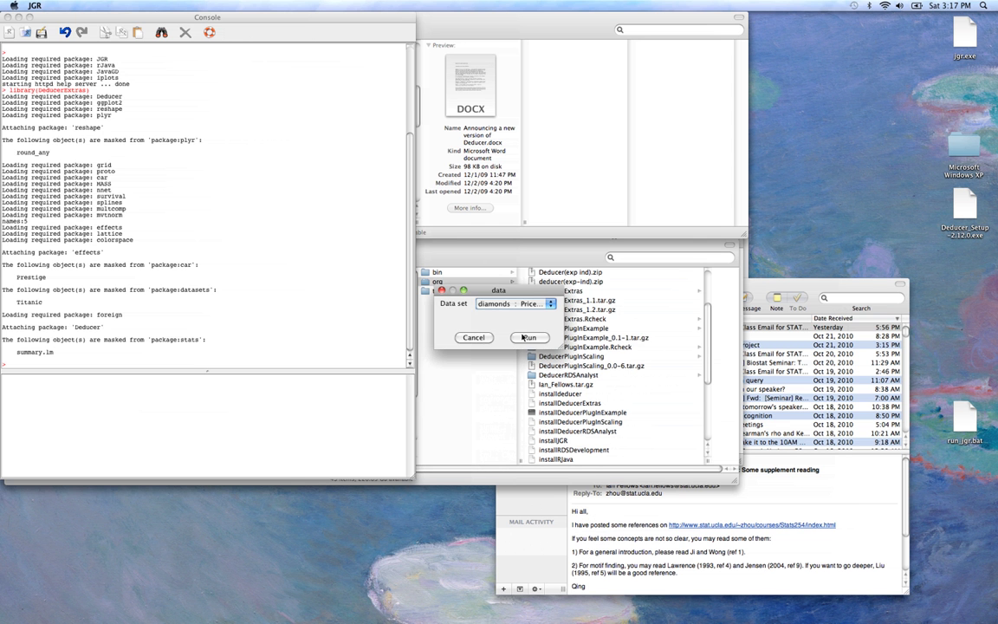
pyautogui.click(529, 337)
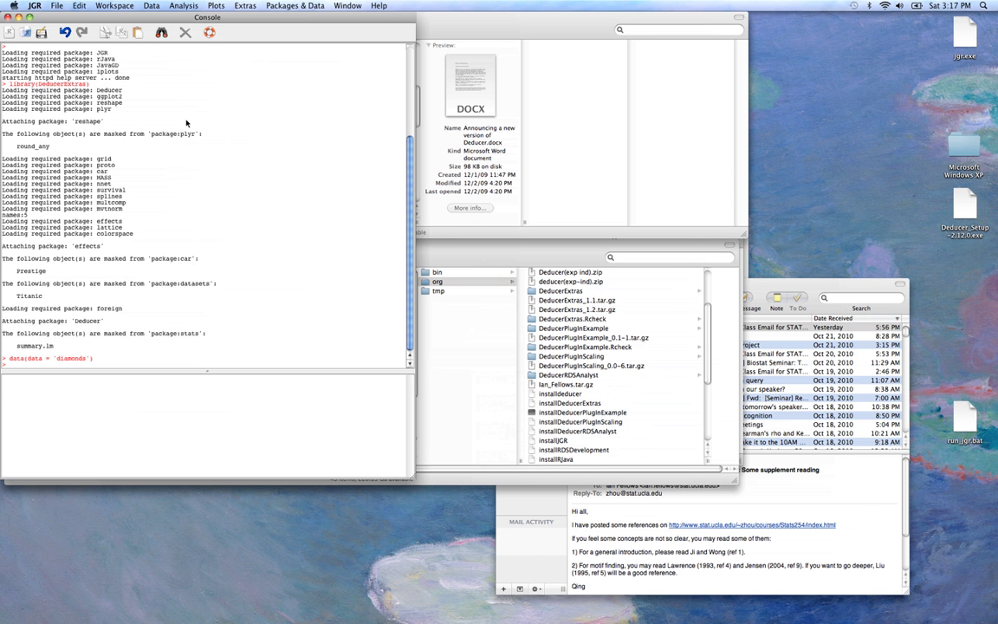
pyautogui.click(242, 6)
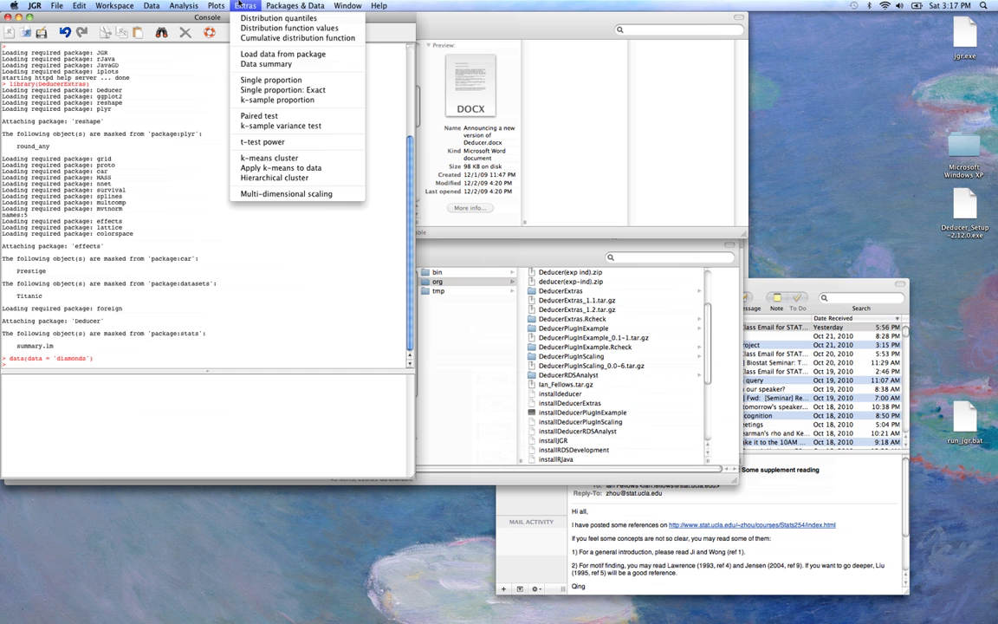
pyautogui.click(269, 26)
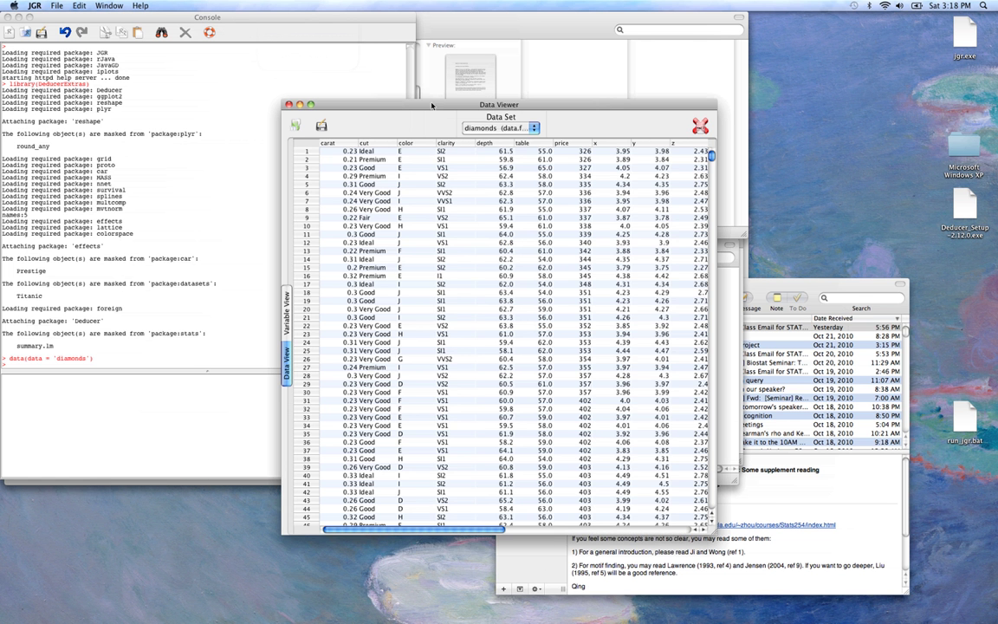
pyautogui.moveTo(431, 104); pyautogui.dragTo(577, 92)
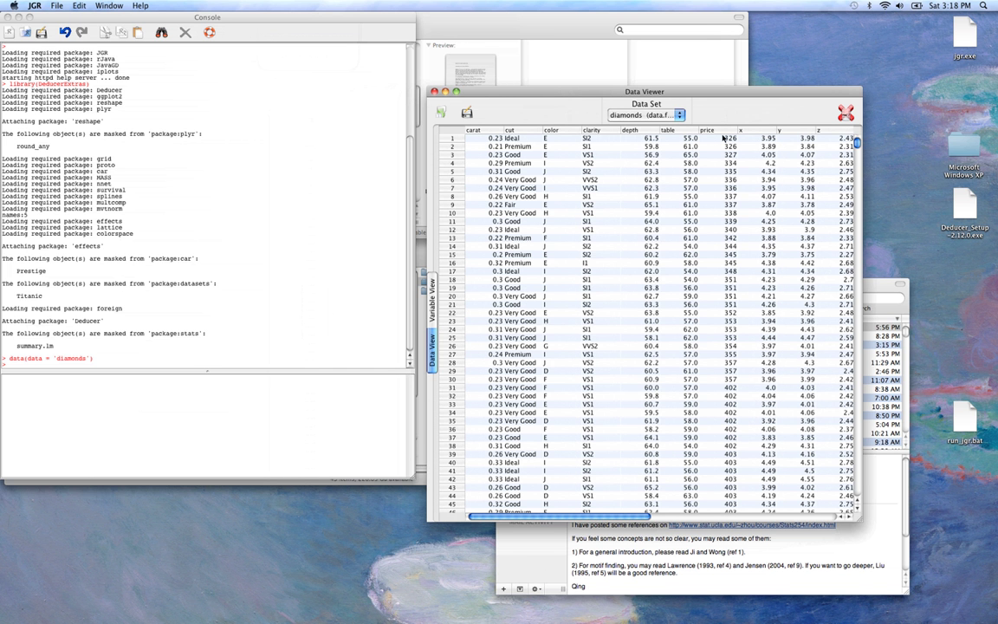
# - Close the data table and start an interactive scatterplot with carat on x and price on y
pyautogui.click(433, 91)
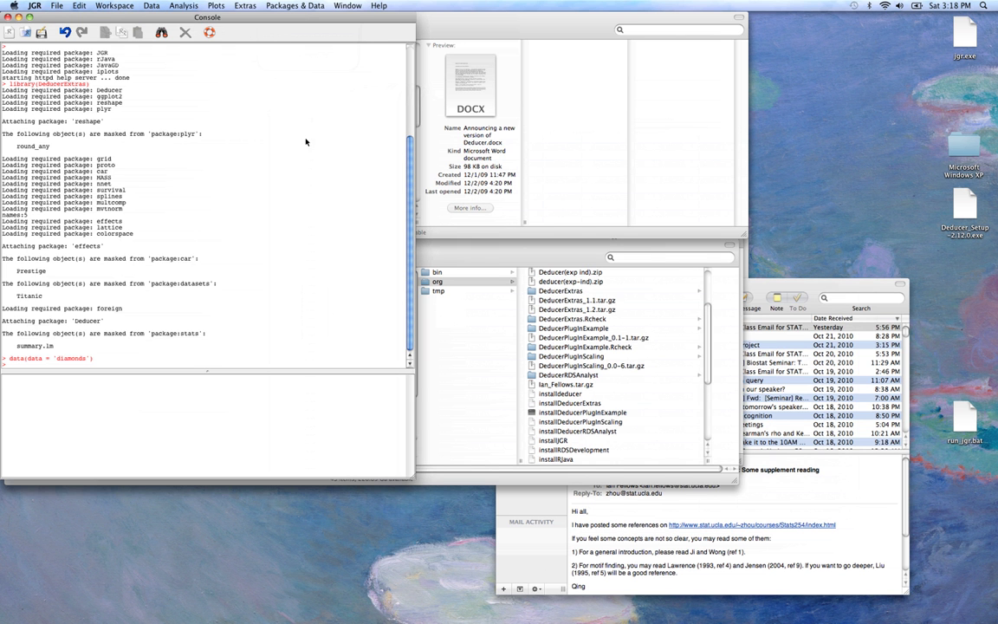
pyautogui.click(214, 5)
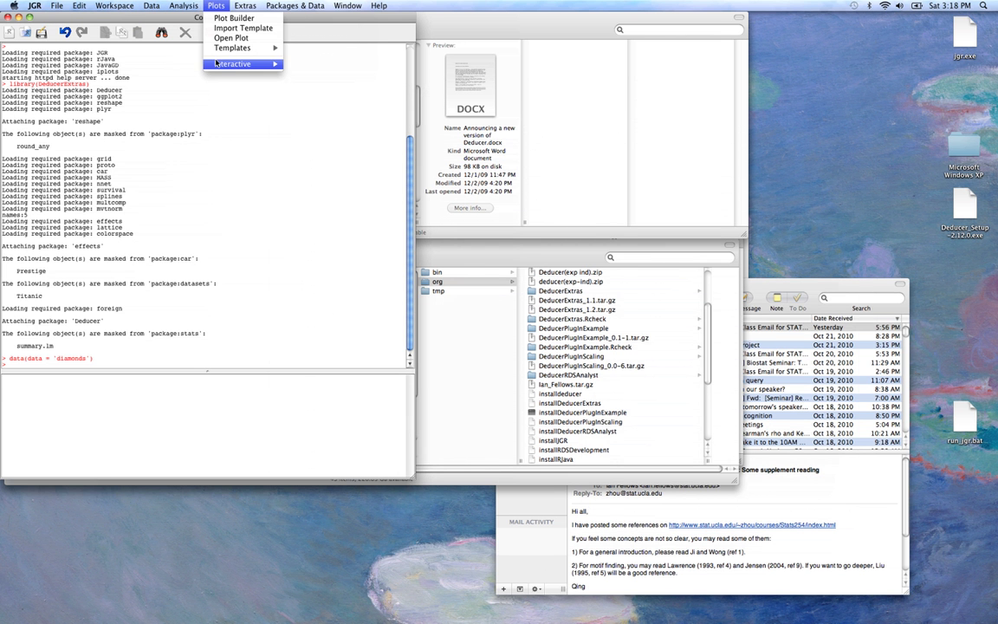
pyautogui.moveTo(216, 63)
pyautogui.click(303, 64)
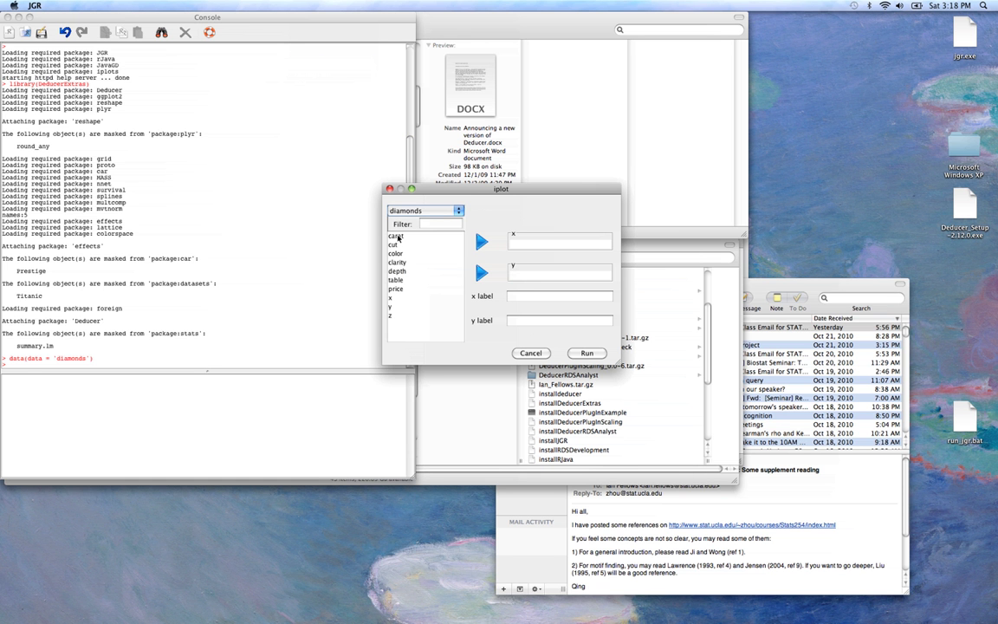
pyautogui.click(397, 237)
pyautogui.click(481, 242)
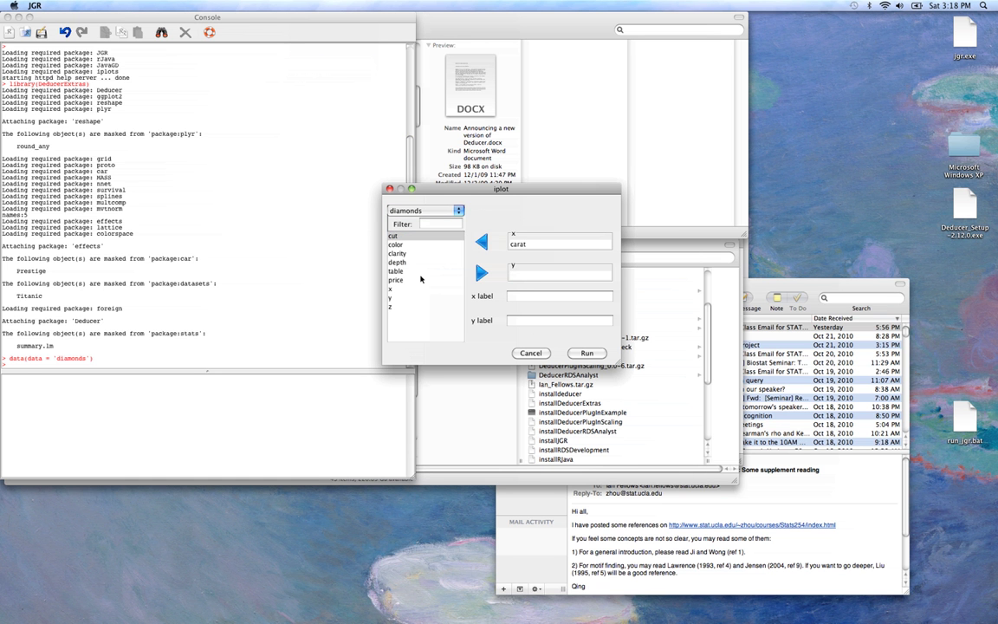
pyautogui.click(419, 280)
pyautogui.click(482, 273)
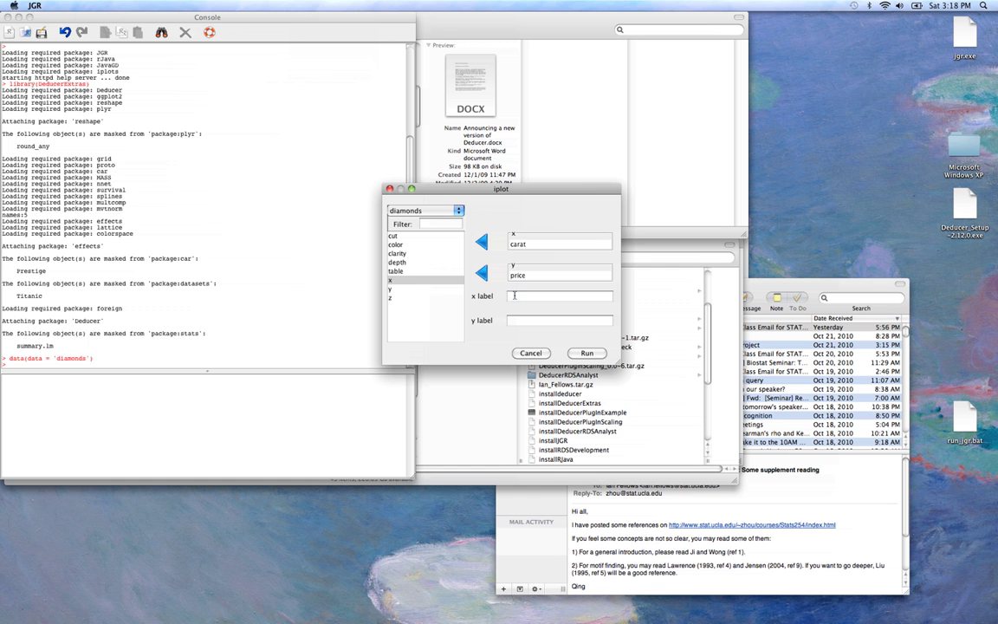
# - Label the axes Caret and Price, draw the plot, then reposition and enlarge its window
pyautogui.click(514, 296)
pyautogui.write('Caret')
pyautogui.press('Tab')
pyautogui.write('Price')
pyautogui.click(576, 352)
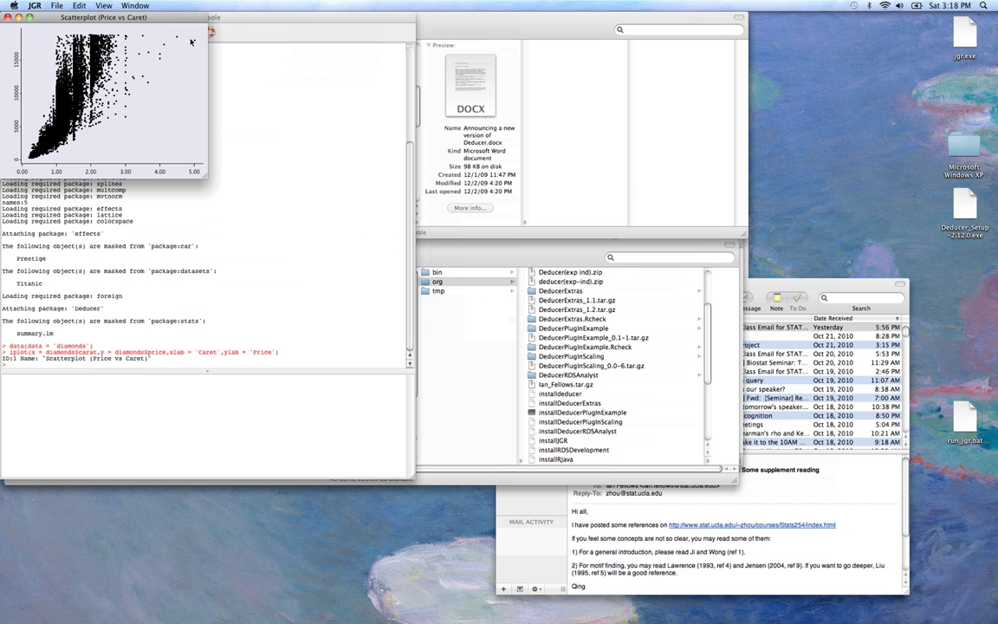
pyautogui.moveTo(124, 16); pyautogui.dragTo(537, 7)
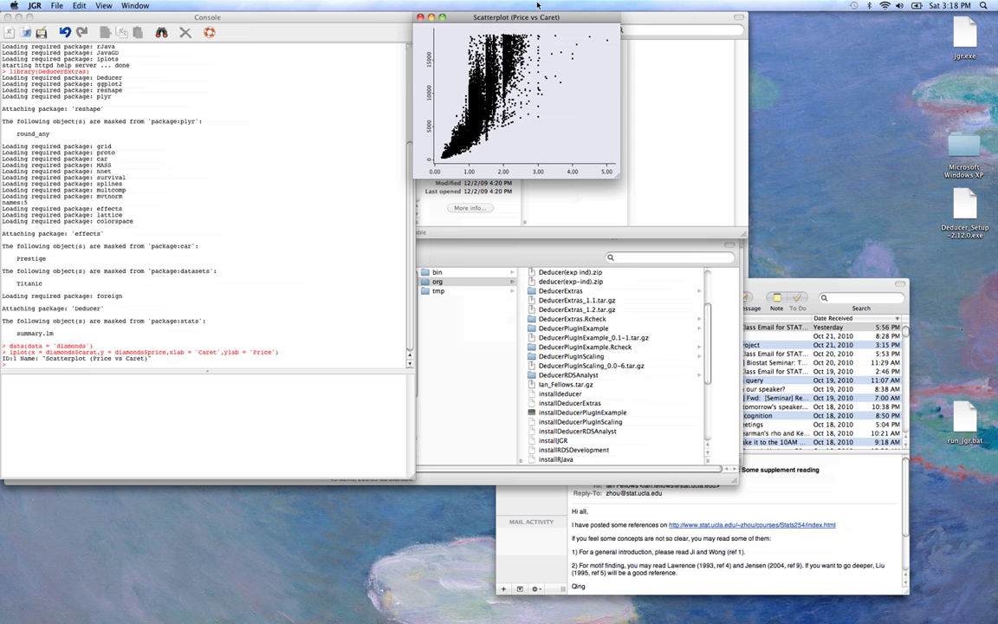
pyautogui.moveTo(618, 175); pyautogui.dragTo(755, 284)
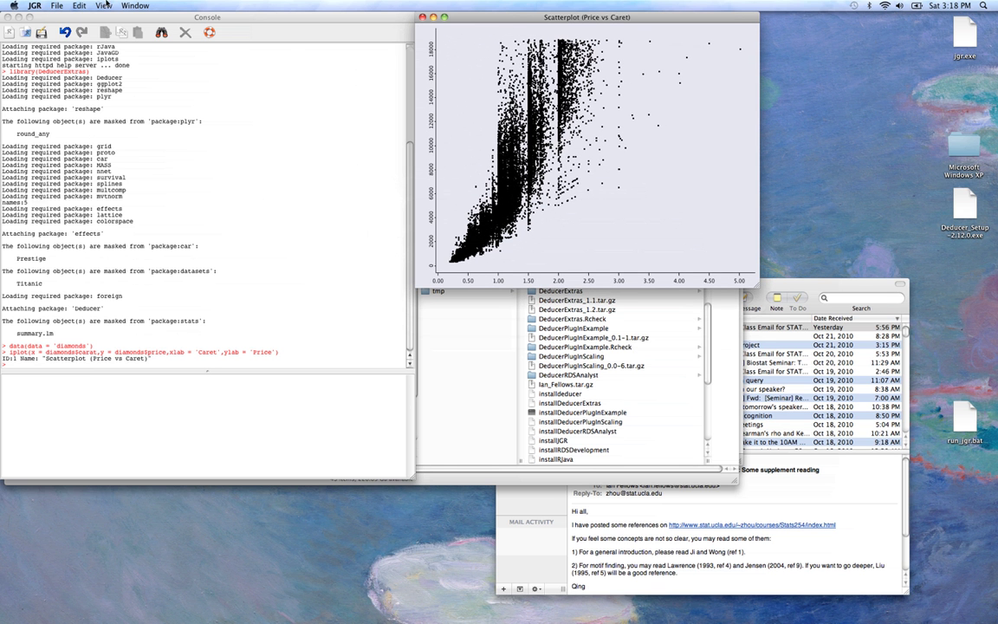
# - Fade the scatterplot points to 0.14 transparency with the left arrow, keeping point size small
pyautogui.click(103, 5)
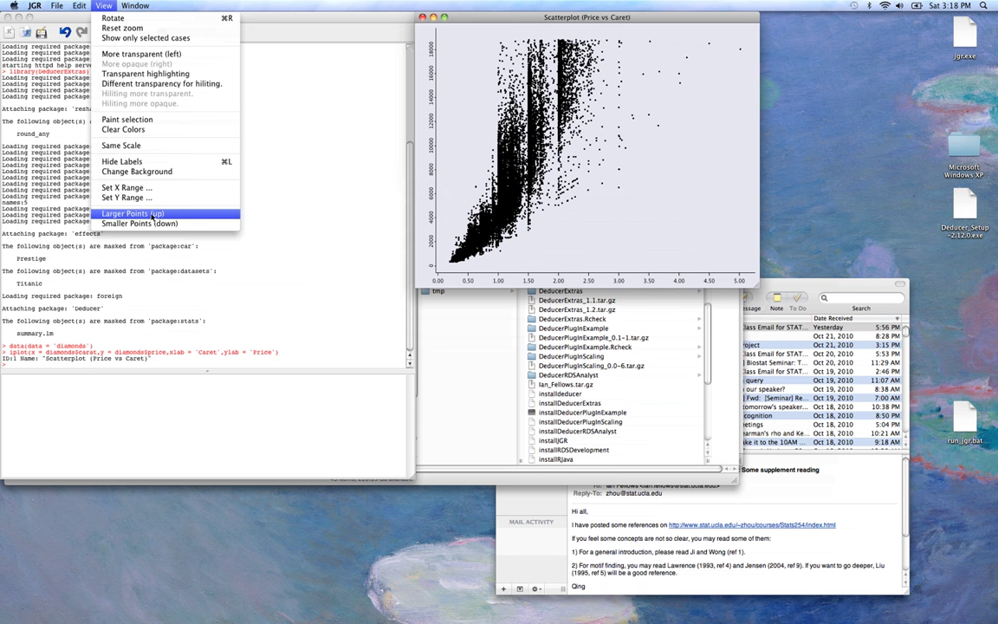
pyautogui.click(629, 208)
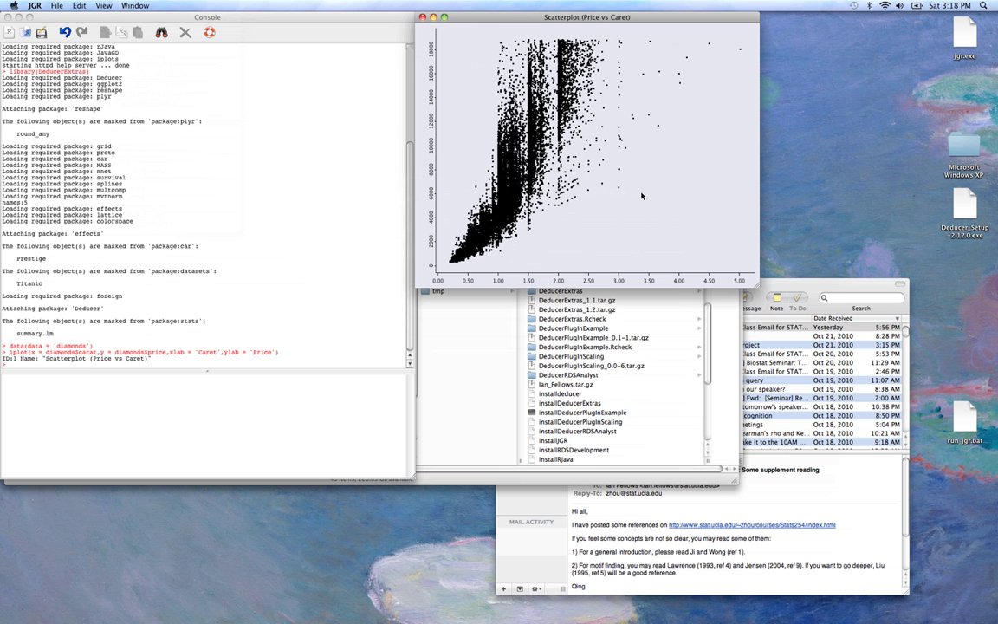
pyautogui.press('Left')
pyautogui.press('Left')
pyautogui.press('Left')
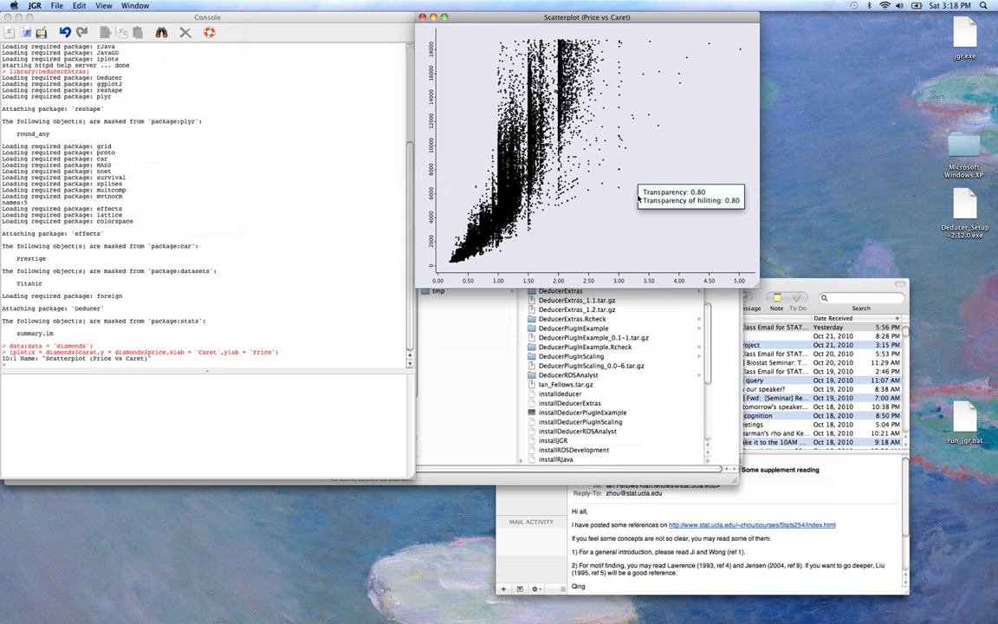
pyautogui.press('Left')
pyautogui.press('Left')
pyautogui.press('Left')
pyautogui.press('Left')
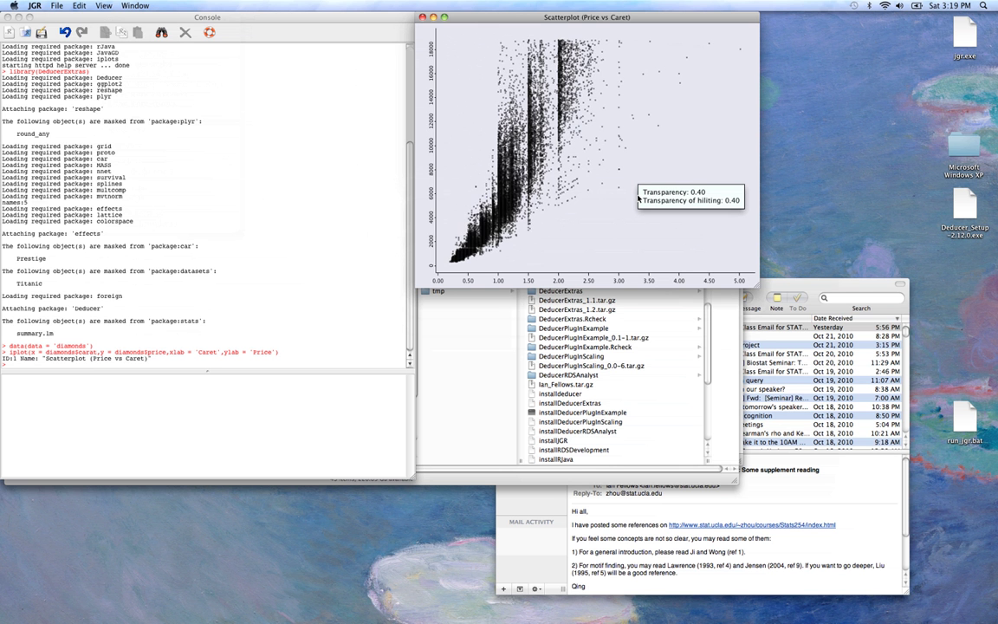
pyautogui.press('Left')
pyautogui.press('Left')
pyautogui.press('Left')
pyautogui.press('Left')
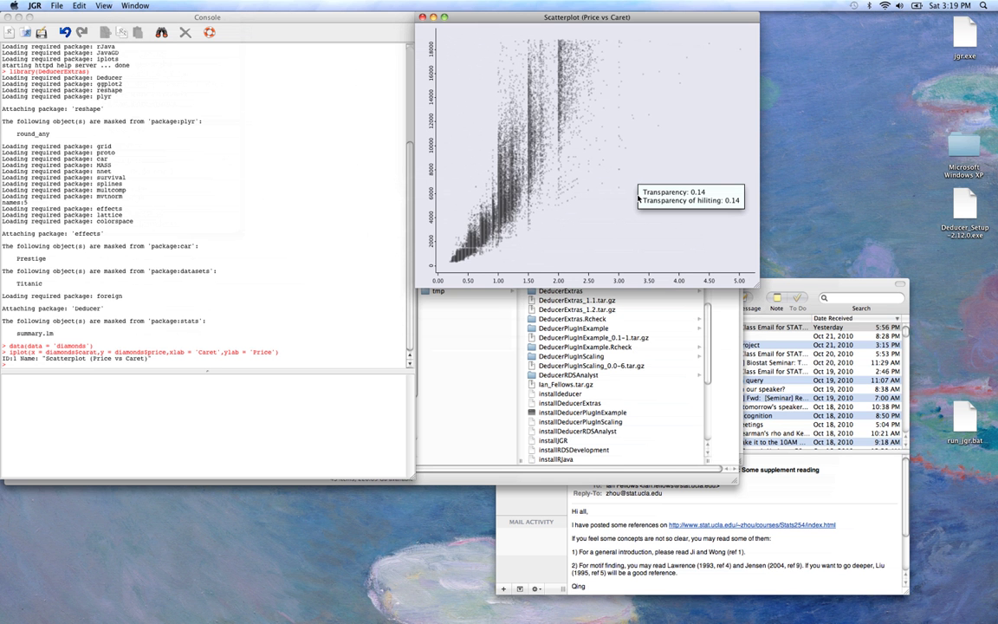
pyautogui.press('Up')
pyautogui.press('Up')
pyautogui.press('Up')
pyautogui.press('Up')
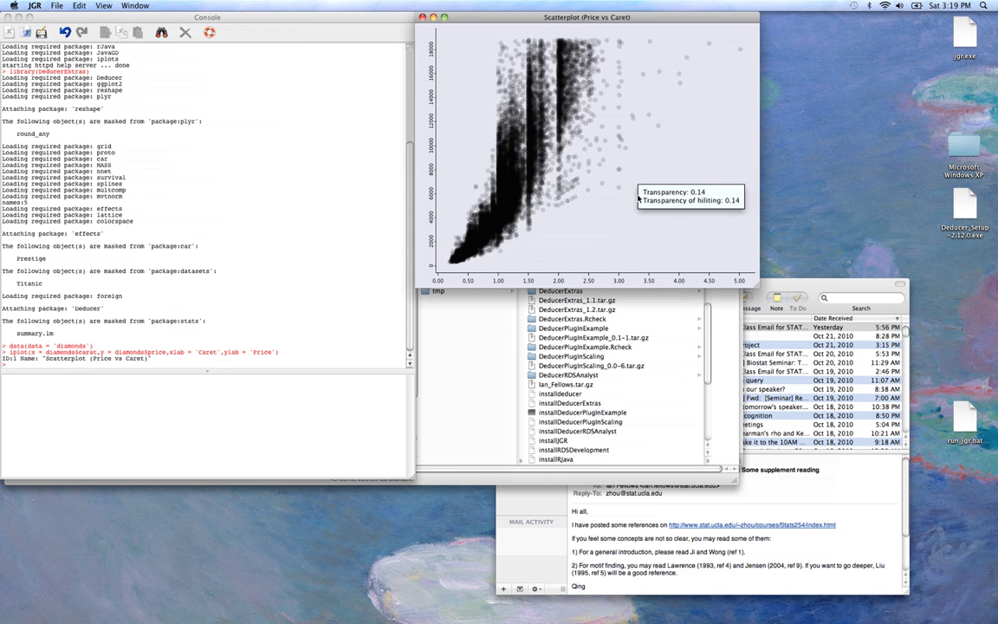
pyautogui.press('Down')
pyautogui.press('Down')
pyautogui.press('Down')
pyautogui.press('Down')
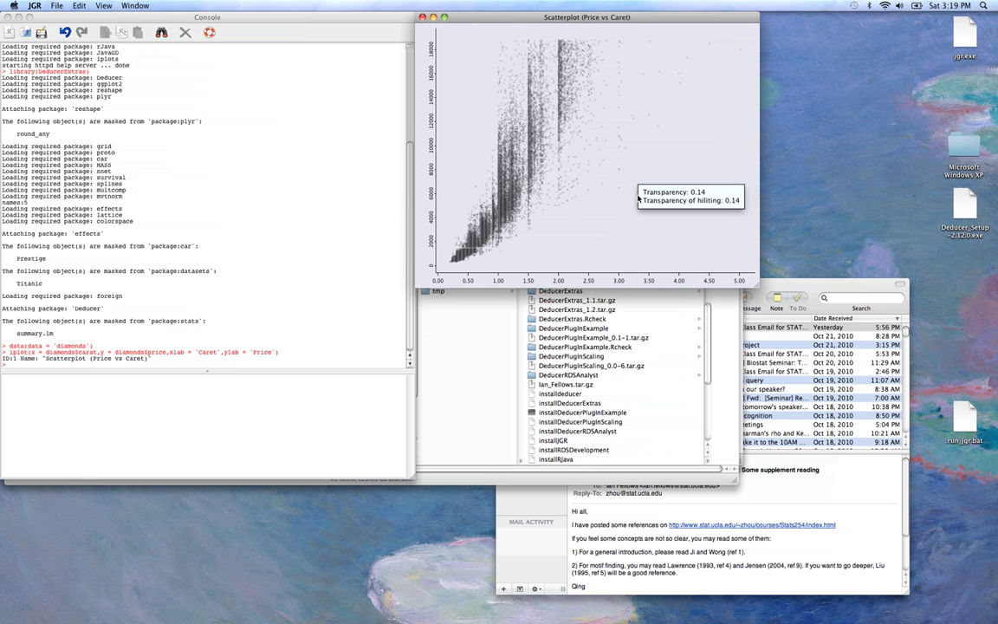
pyautogui.click(302, 177)
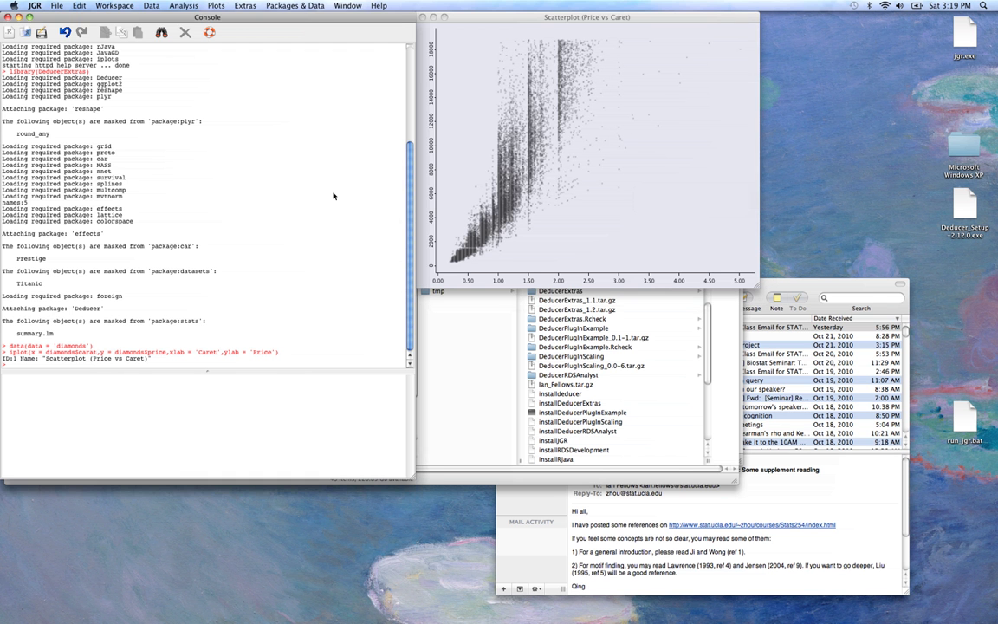
pyautogui.click(447, 254)
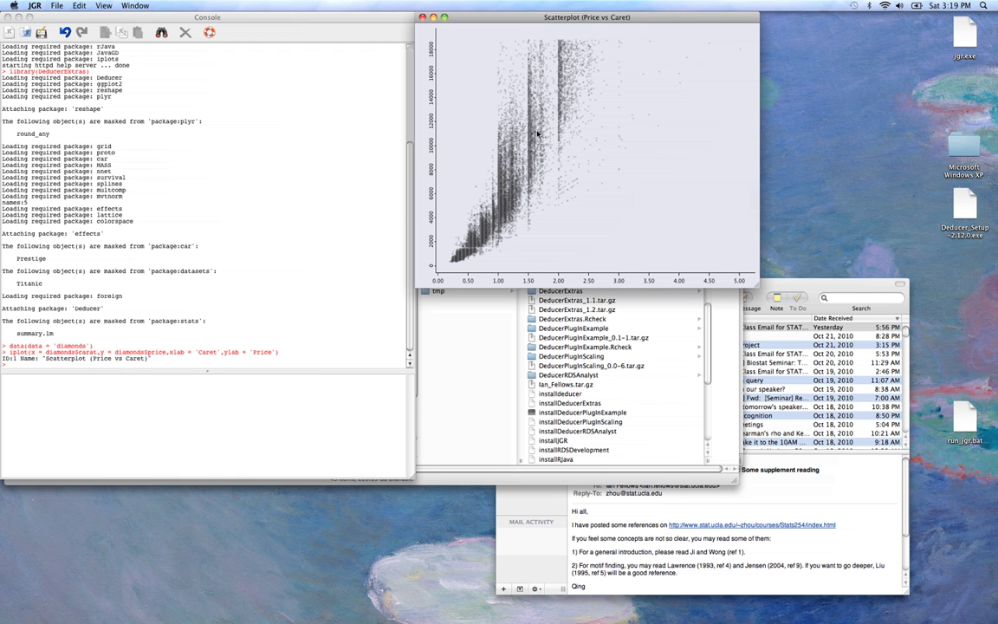
# - Apply the Natural log: log(x) transform to carat and price, creating carat.tr and price.tr
pyautogui.click(289, 153)
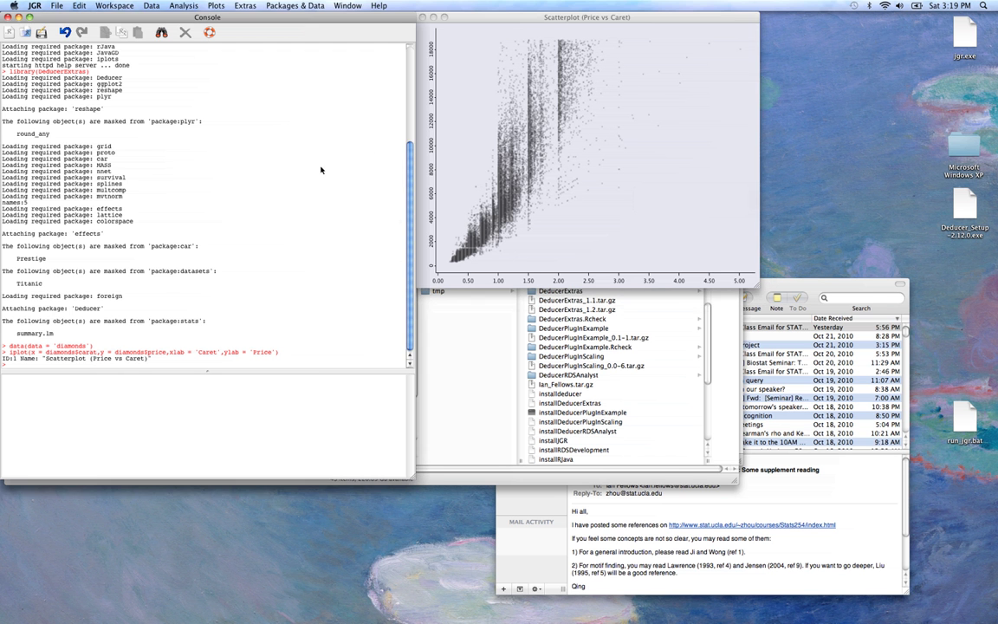
pyautogui.click(152, 6)
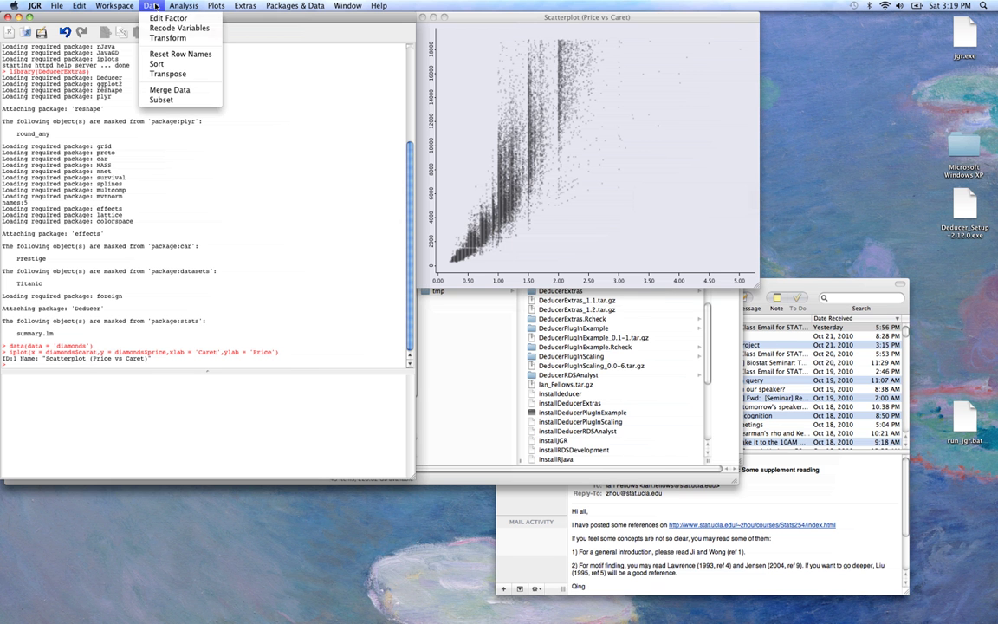
pyautogui.click(161, 33)
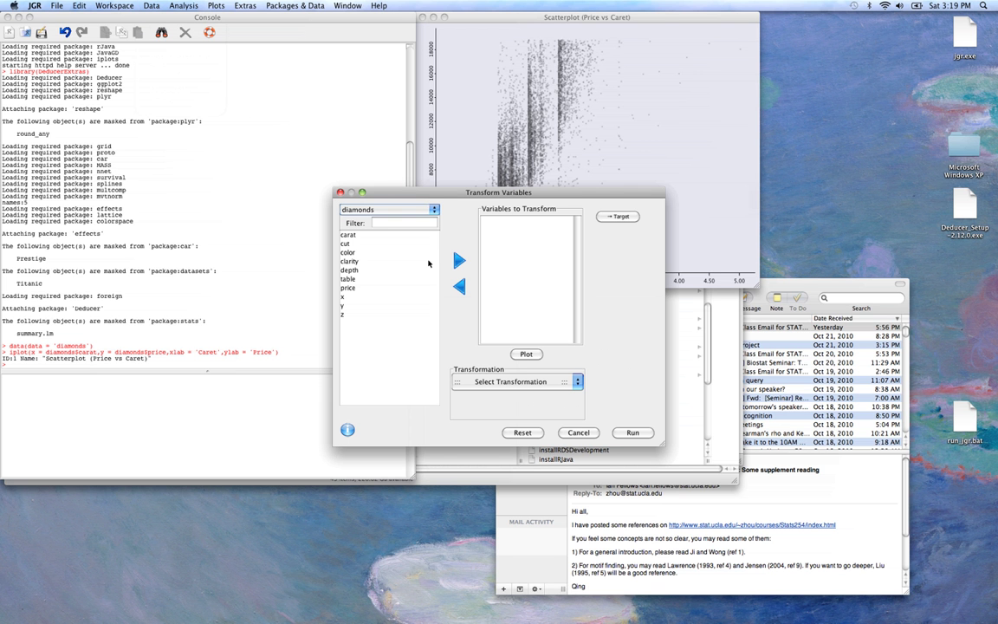
pyautogui.click(348, 235)
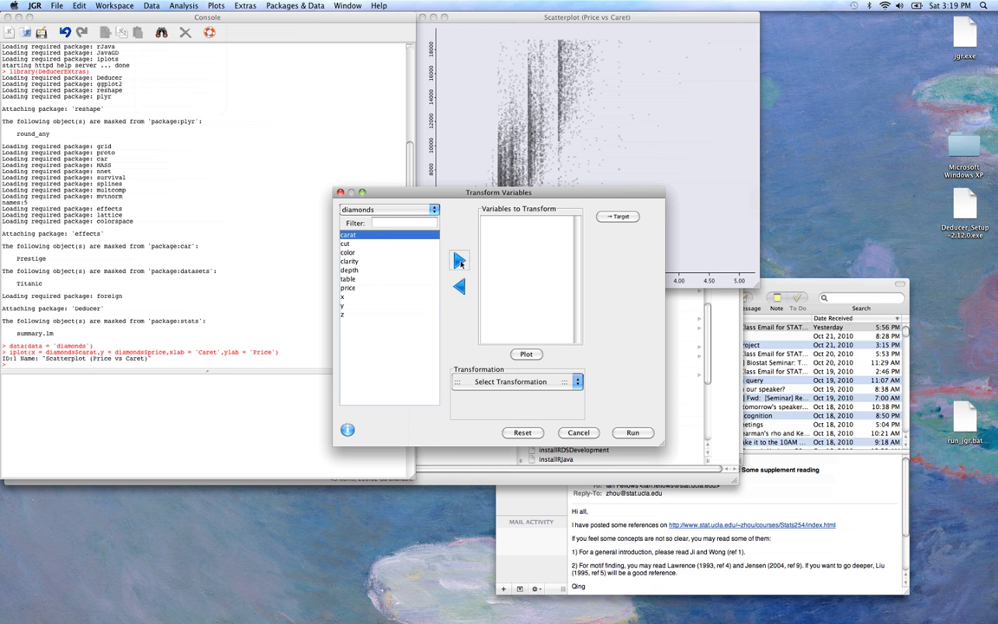
pyautogui.click(459, 261)
pyautogui.click(348, 279)
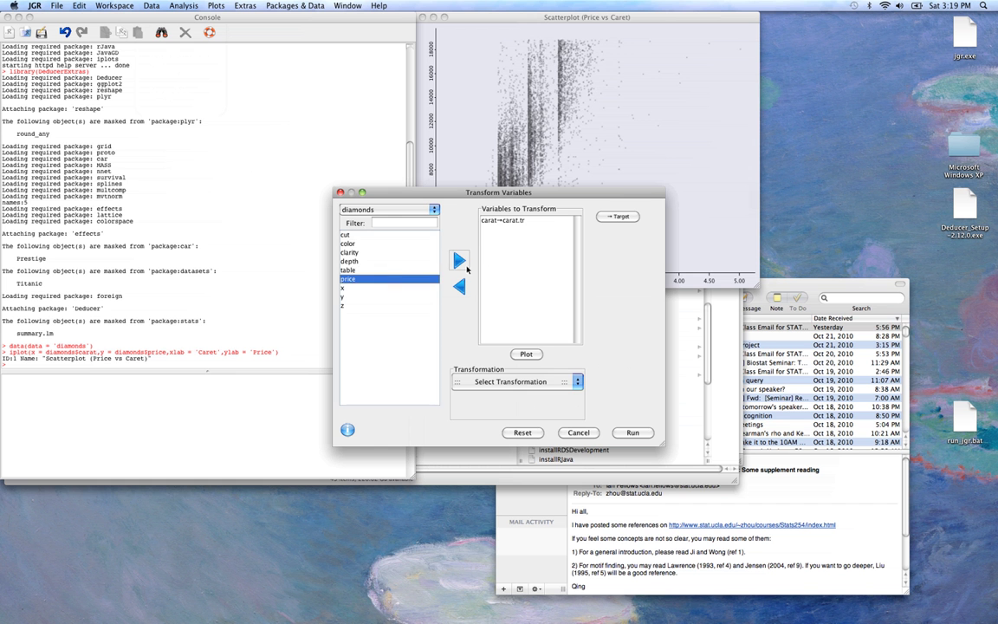
pyautogui.click(459, 261)
pyautogui.click(515, 381)
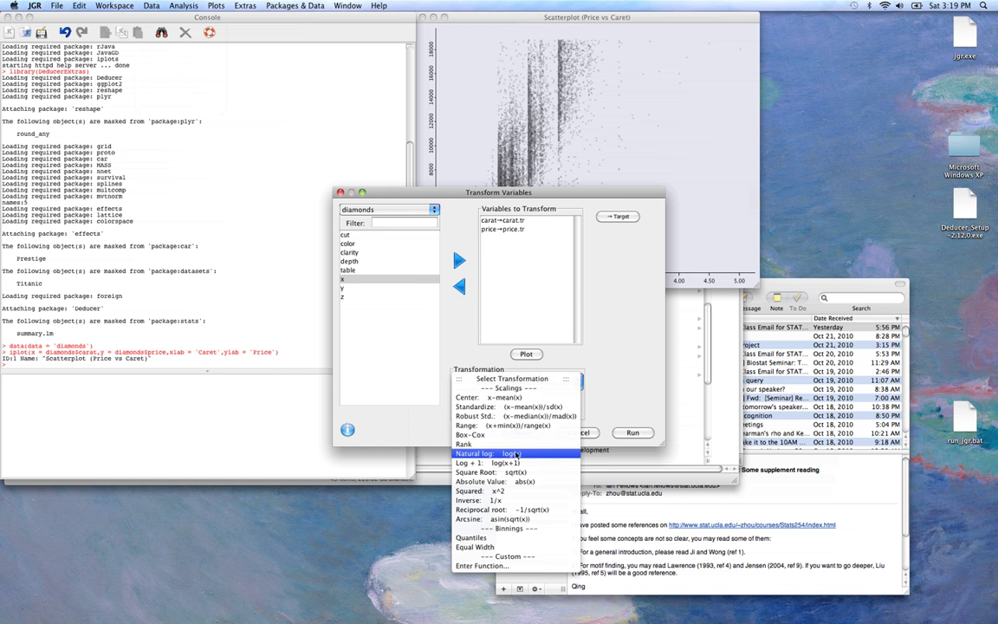
pyautogui.click(535, 508)
pyautogui.click(632, 432)
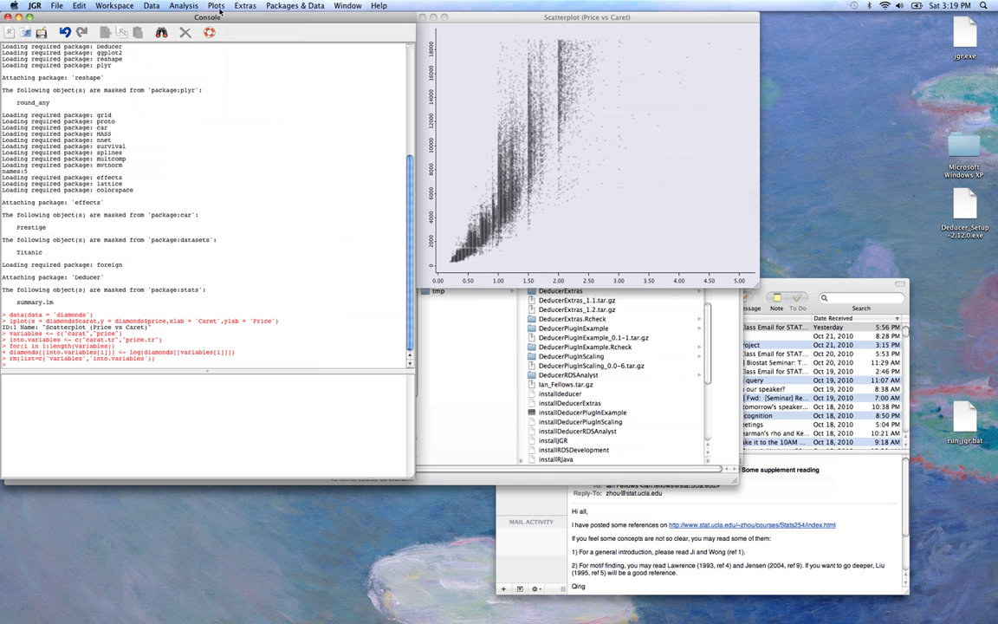
# - Create an interactive scatterplot of price.tr against carat.tr labelled log(Caret) and log(Price)
pyautogui.click(216, 6)
pyautogui.moveTo(245, 62)
pyautogui.click(381, 81)
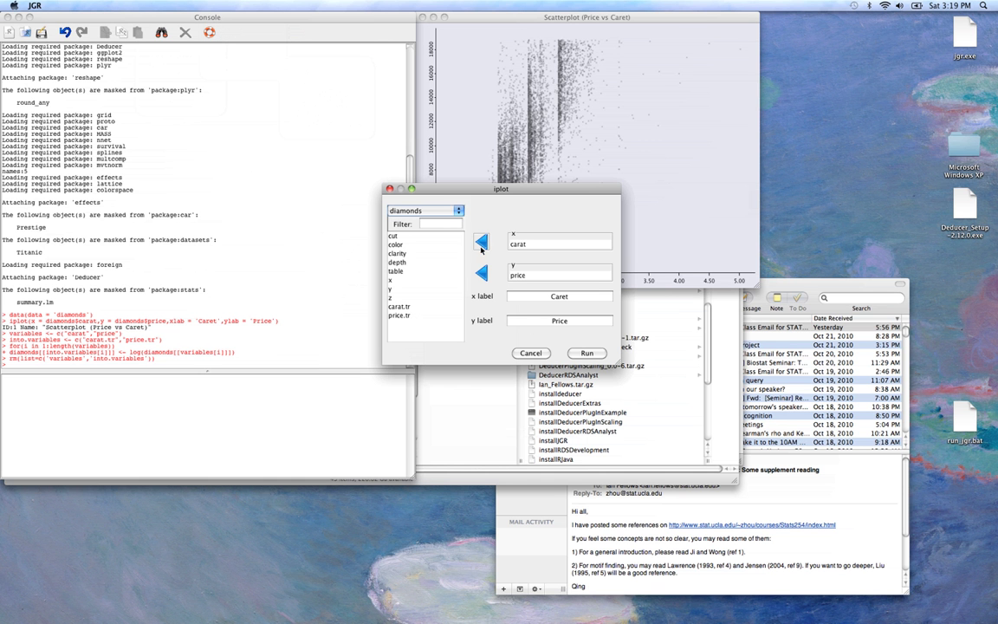
pyautogui.doubleClick(416, 307)
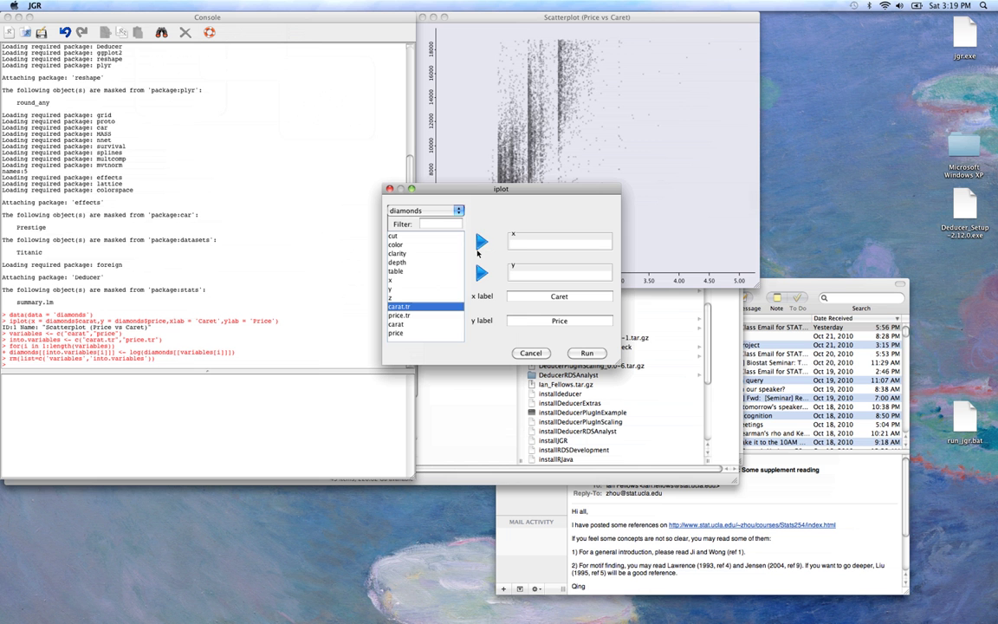
pyautogui.click(482, 274)
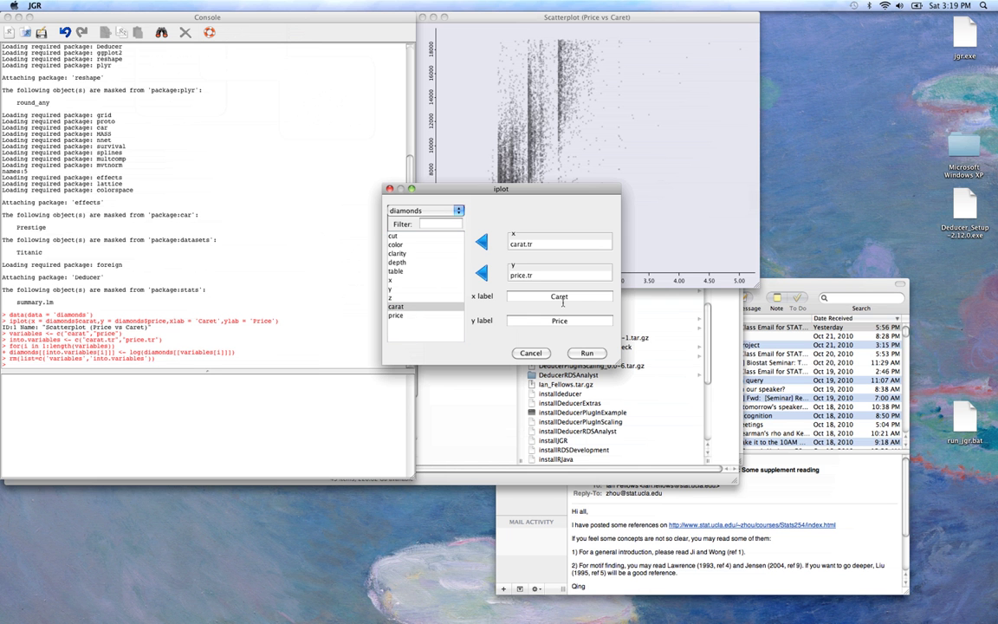
pyautogui.click(542, 296)
pyautogui.write('log(')
pyautogui.press('End')
pyautogui.write(')')
pyautogui.press('Tab')
pyautogui.write('log(Price)')
pyautogui.click(588, 353)
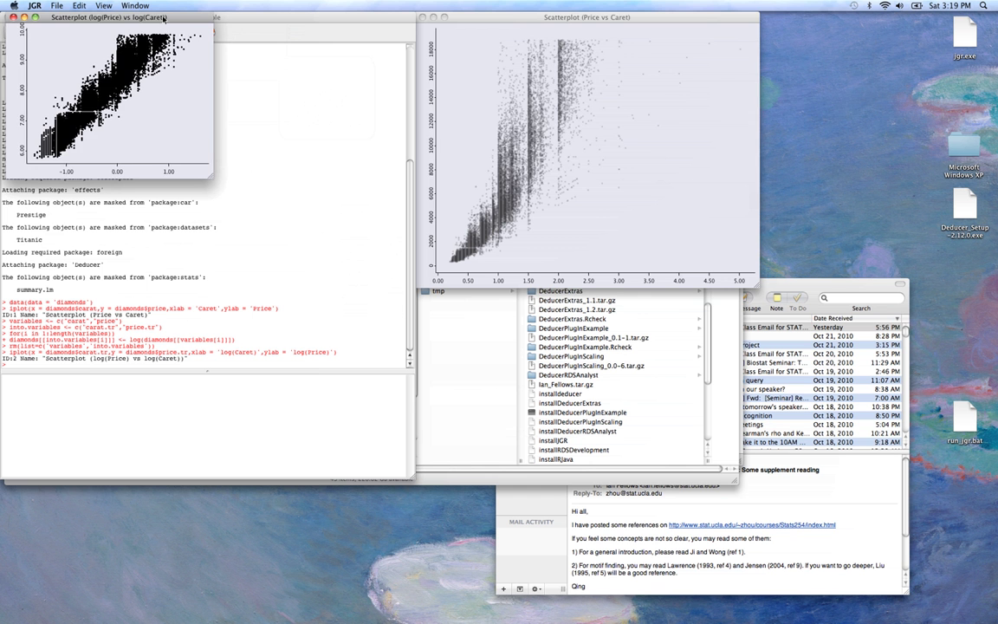
# - Place the log plot right of the original, shrinking the price-vs-carat window and enlarging the log one
pyautogui.moveTo(163, 18); pyautogui.dragTo(796, 19)
pyautogui.click(709, 276)
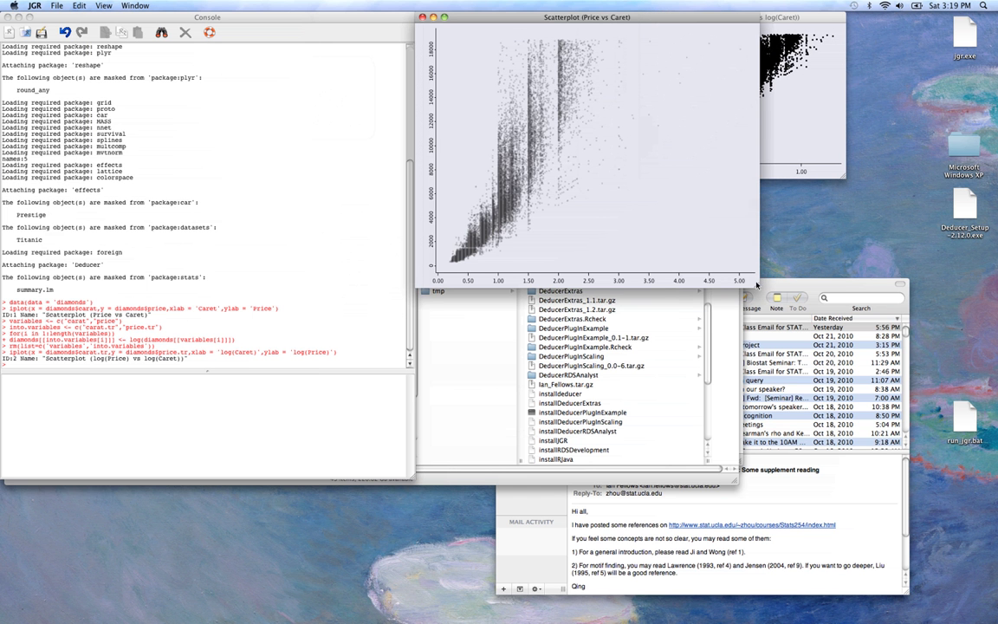
pyautogui.moveTo(756, 284); pyautogui.dragTo(673, 259)
pyautogui.click(679, 124)
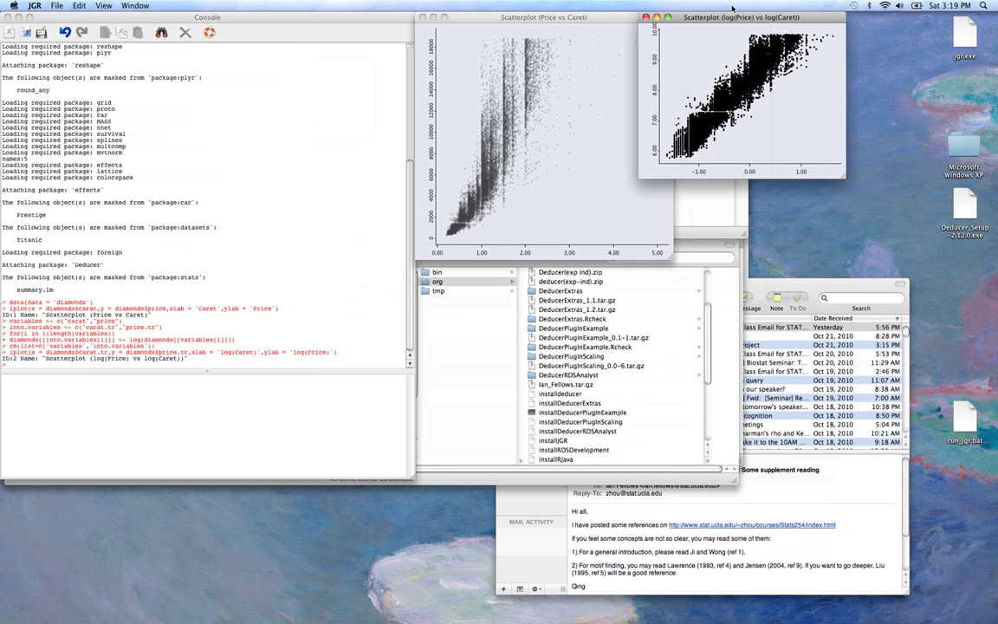
pyautogui.moveTo(730, 19); pyautogui.dragTo(768, 18)
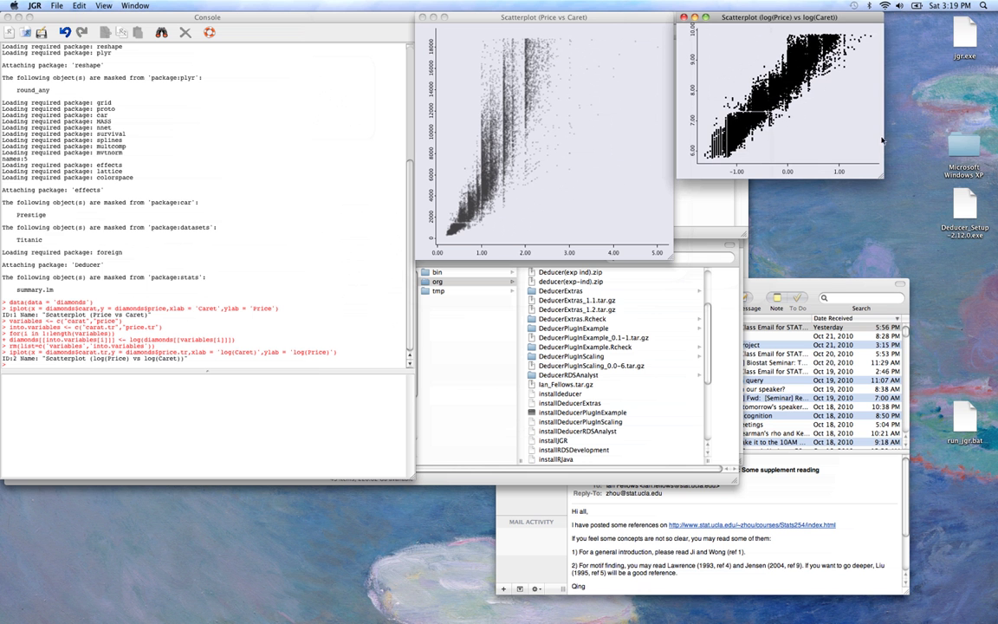
pyautogui.moveTo(883, 178); pyautogui.dragTo(961, 261)
# - Set the log-scale plot's point transparency to about 0.20 via View > More transparent and arrow keys
pyautogui.click(108, 6)
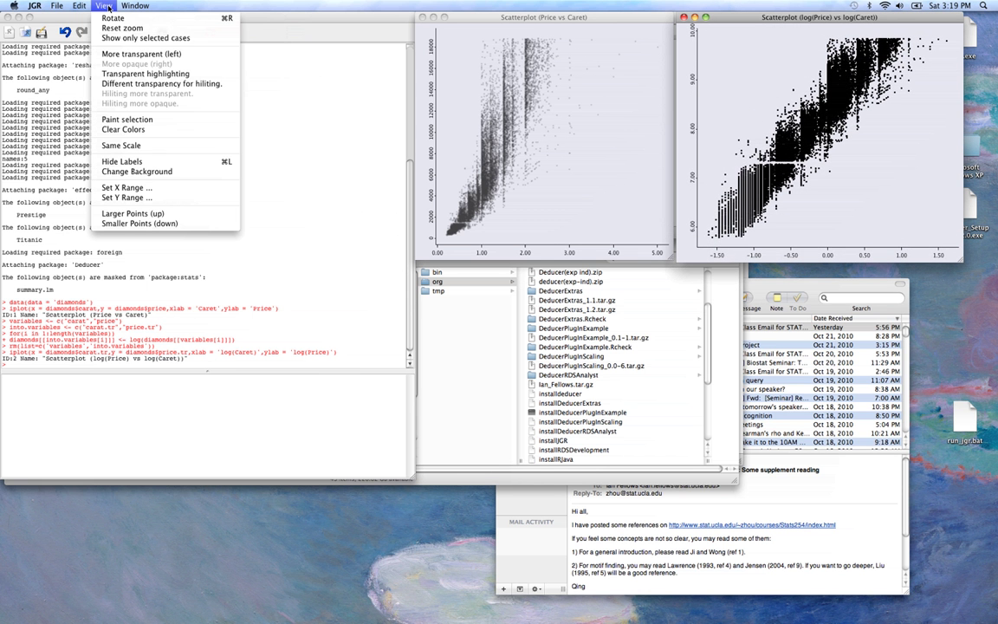
pyautogui.click(98, 54)
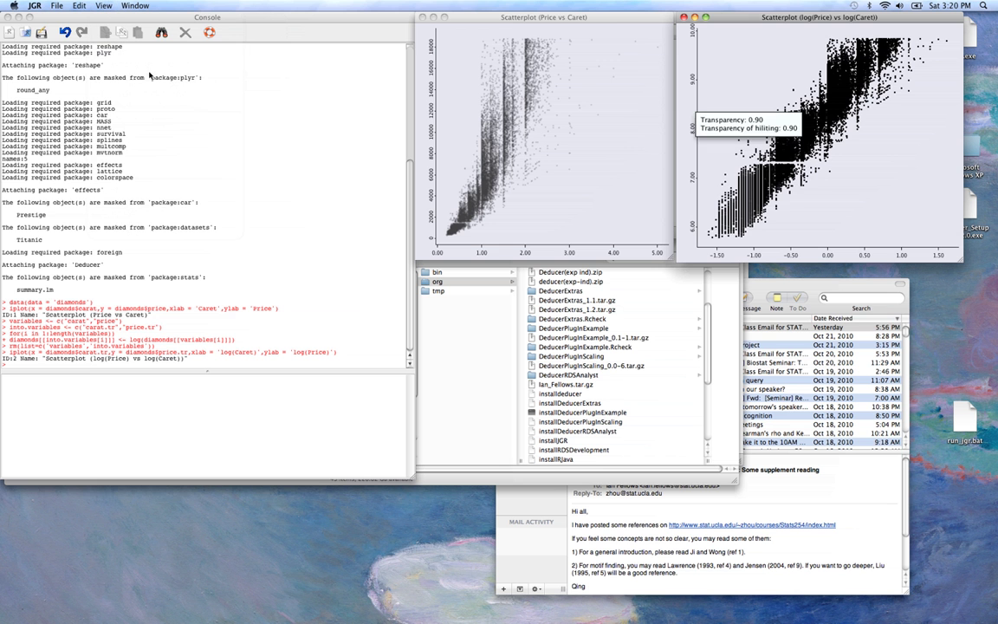
pyautogui.press('Left')
pyautogui.press('Left')
pyautogui.press('Left')
pyautogui.press('Left')
pyautogui.press('Left')
pyautogui.press('Left')
pyautogui.press('Left')
pyautogui.press('Left')
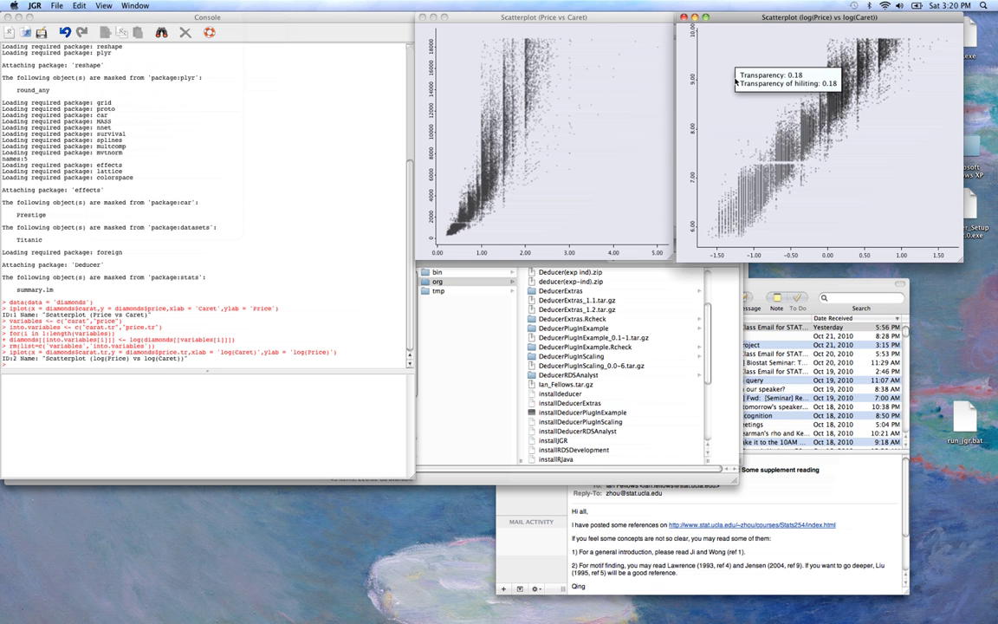
pyautogui.press('Right')
pyautogui.press('Left')
pyautogui.press('Right')
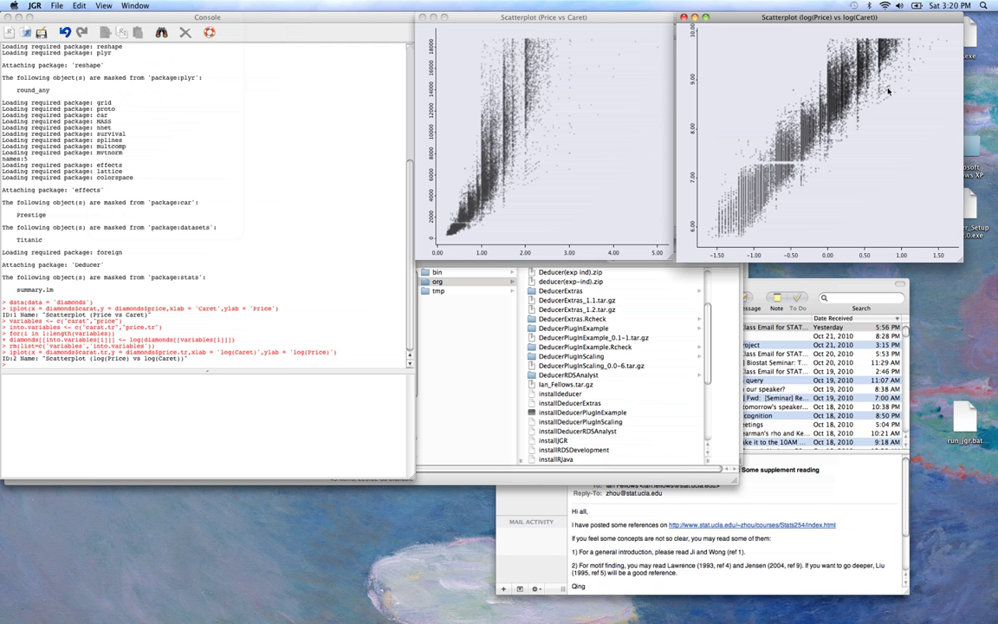
pyautogui.click(645, 172)
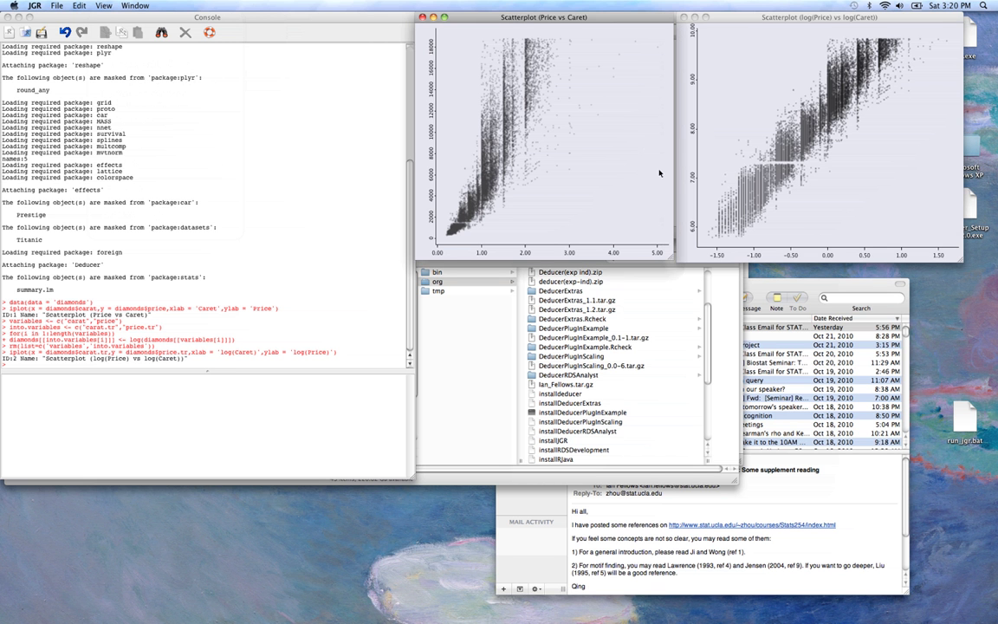
pyautogui.click(856, 172)
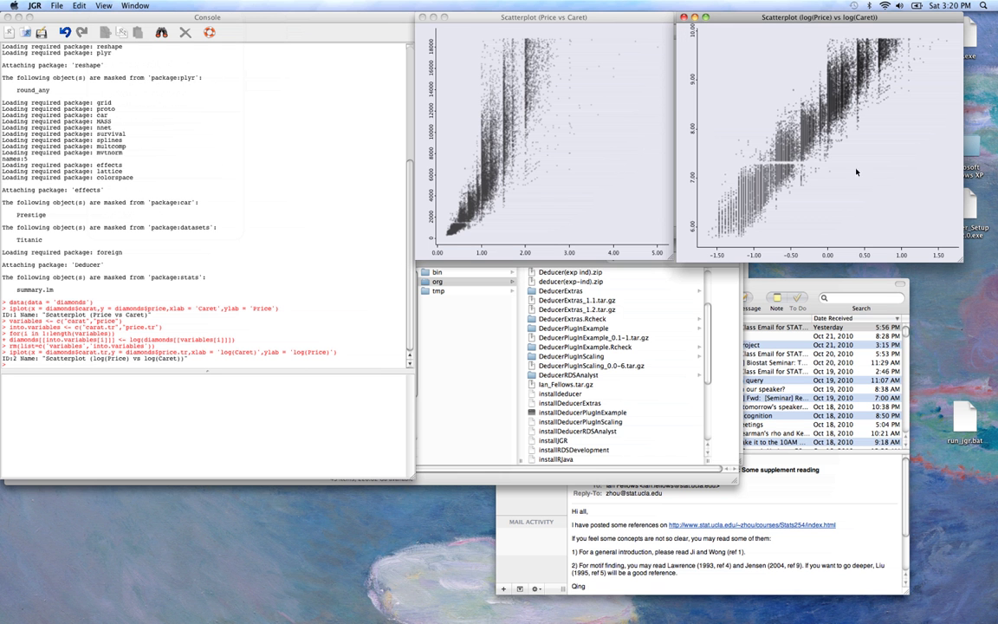
pyautogui.moveTo(764, 107); pyautogui.dragTo(850, 181)
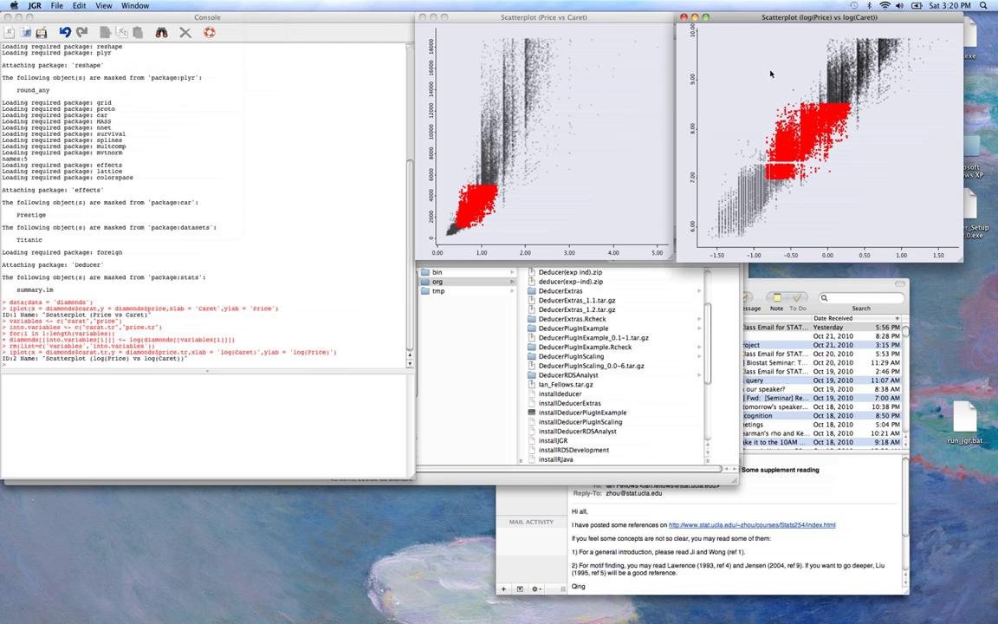
pyautogui.moveTo(818, 50); pyautogui.dragTo(911, 85)
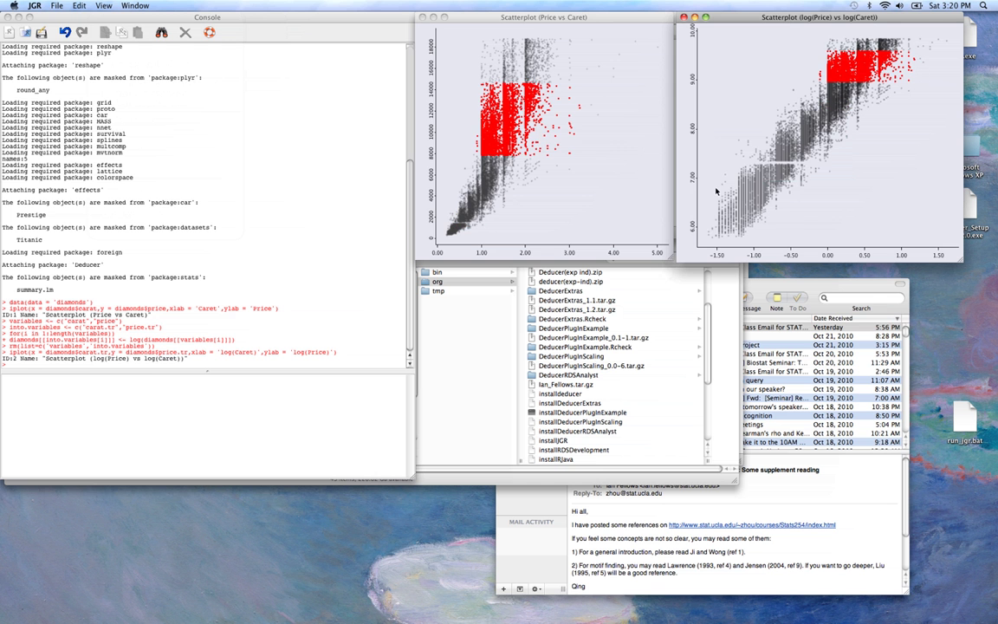
pyautogui.moveTo(712, 190); pyautogui.dragTo(803, 229)
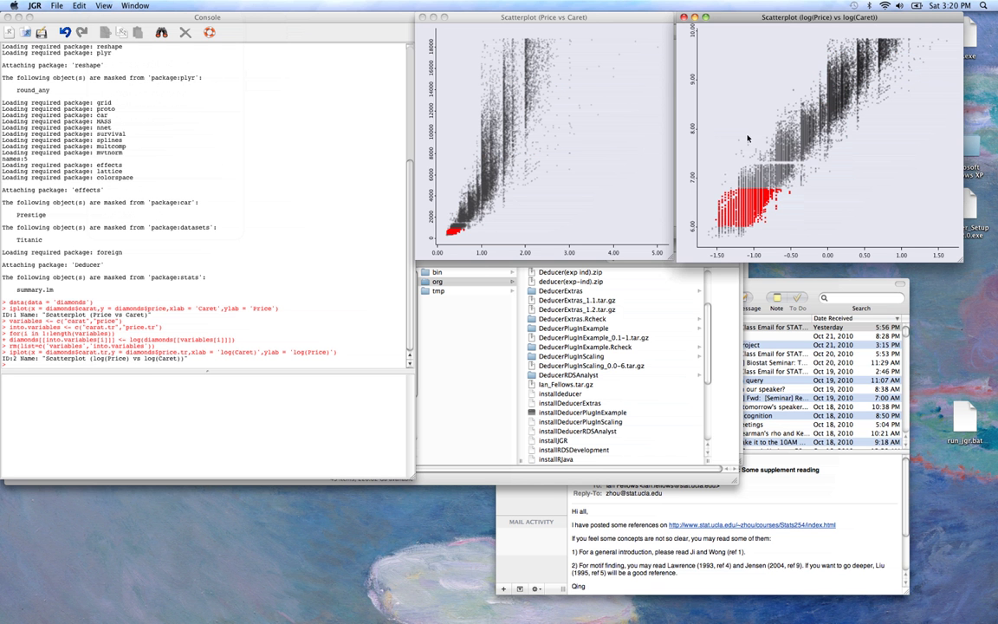
pyautogui.moveTo(747, 137); pyautogui.dragTo(864, 169)
pyautogui.click(685, 112)
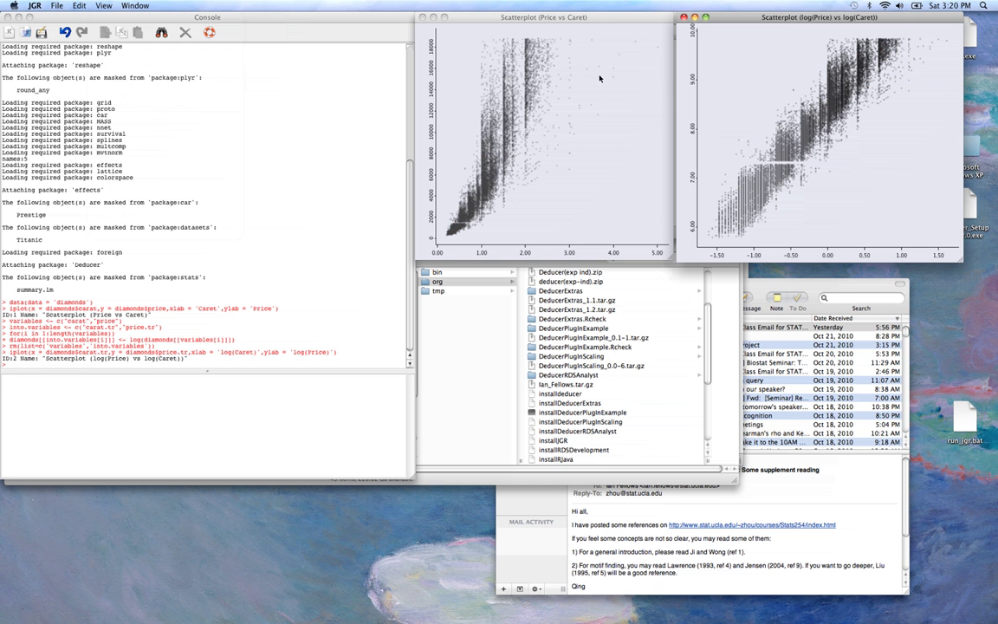
# - Build a Barchart of diamonds$clarity and place it, enlarged, below the two scatterplots
pyautogui.click(235, 133)
pyautogui.click(216, 5)
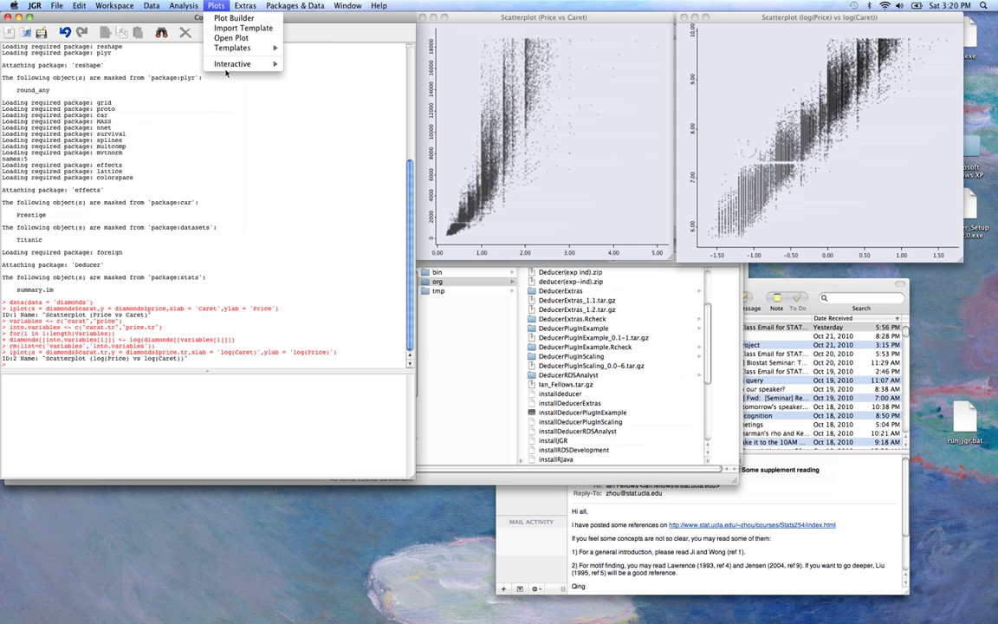
pyautogui.moveTo(232, 64)
pyautogui.click(300, 84)
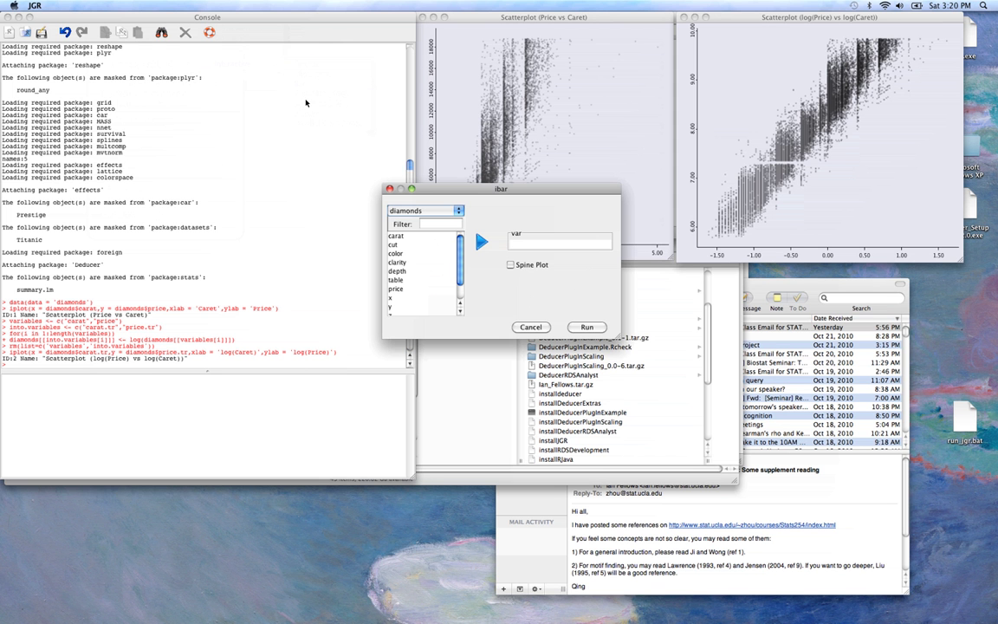
pyautogui.click(397, 262)
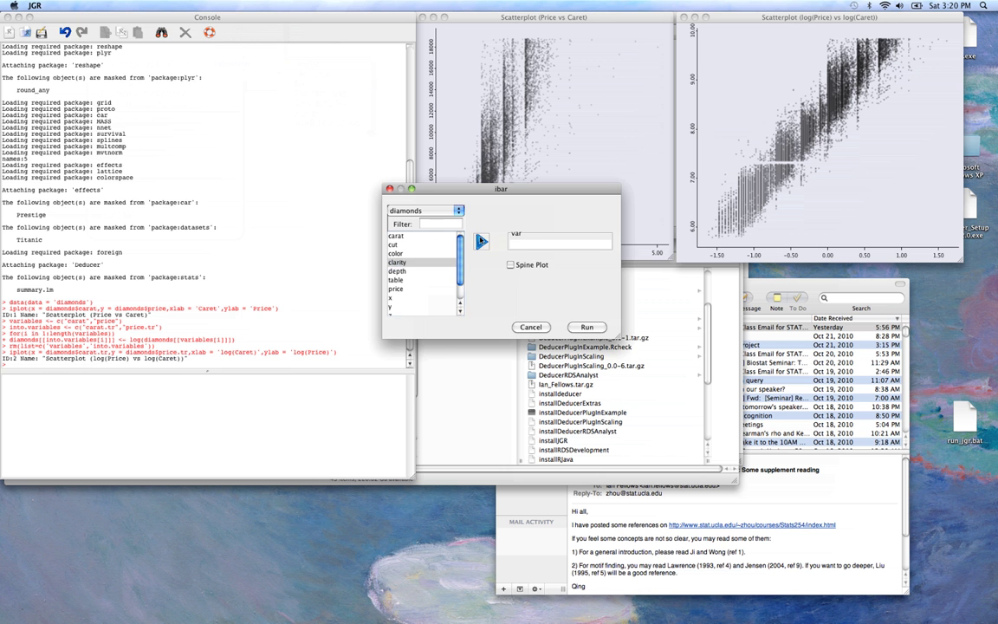
pyautogui.click(481, 241)
pyautogui.click(586, 327)
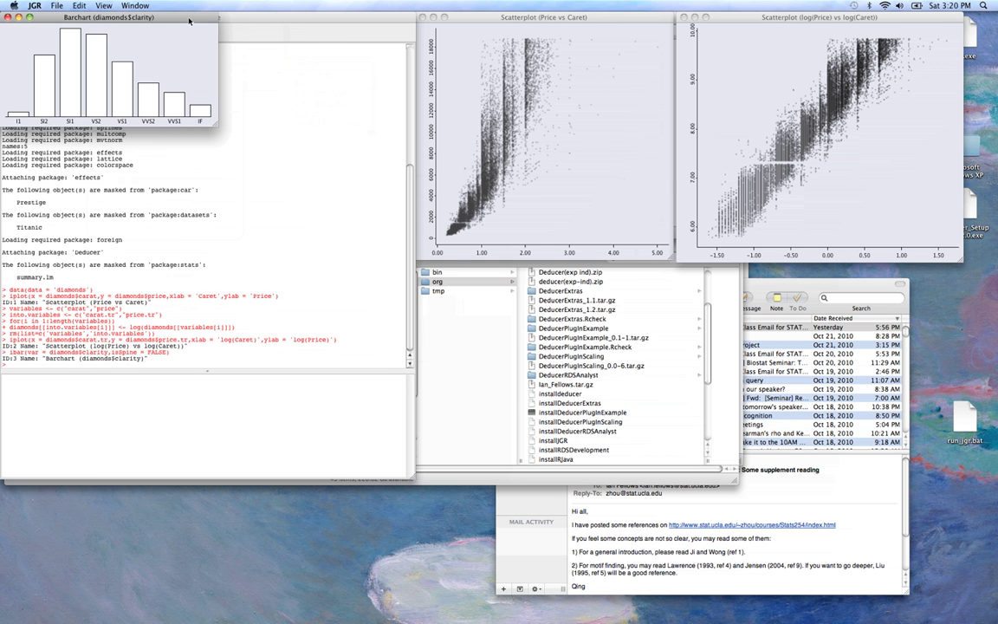
pyautogui.moveTo(190, 20); pyautogui.dragTo(606, 267)
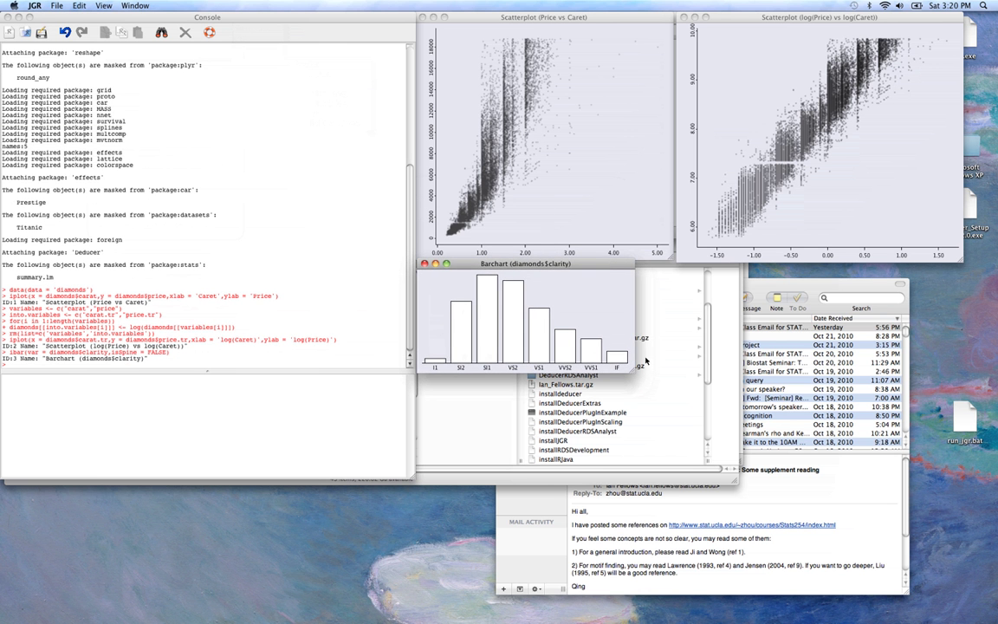
pyautogui.moveTo(632, 370); pyautogui.dragTo(959, 447)
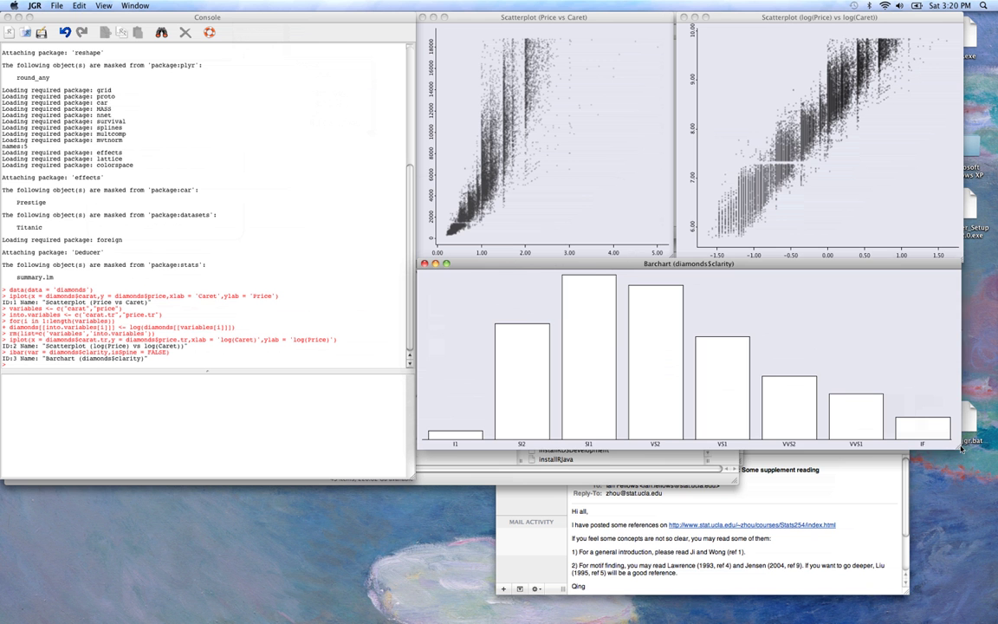
# - Select each clarity bar from IF down to I1, highlighting its diamonds in the scatterplots
pyautogui.click(924, 426)
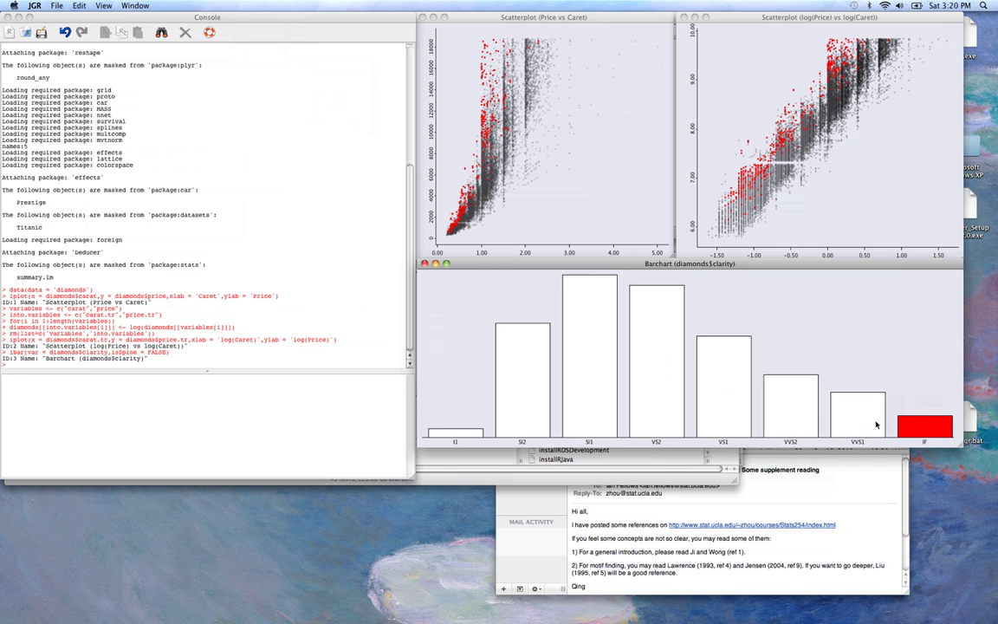
pyautogui.click(875, 425)
pyautogui.click(809, 415)
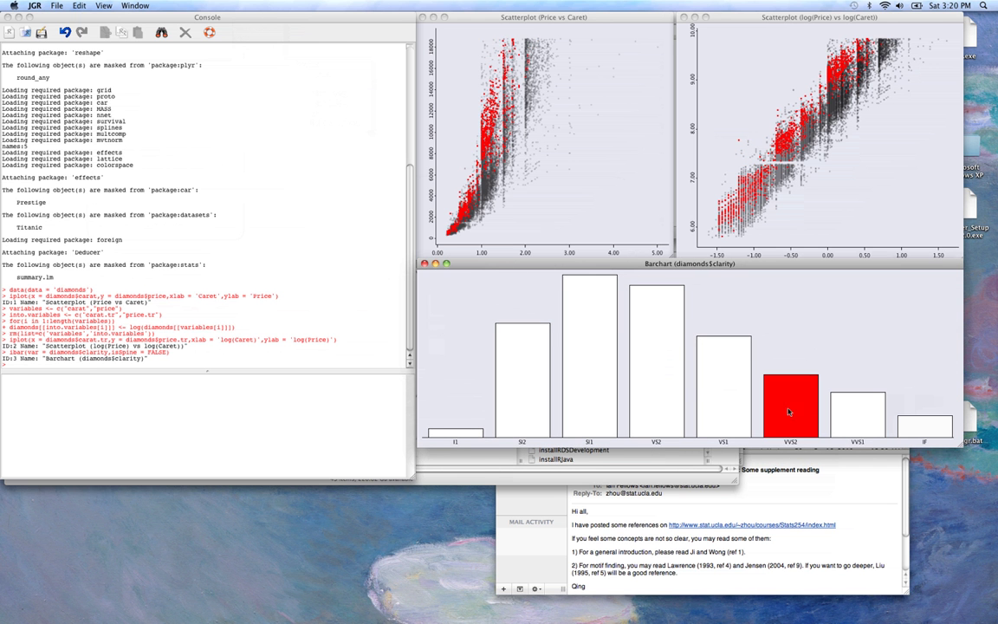
pyautogui.click(719, 395)
pyautogui.click(658, 381)
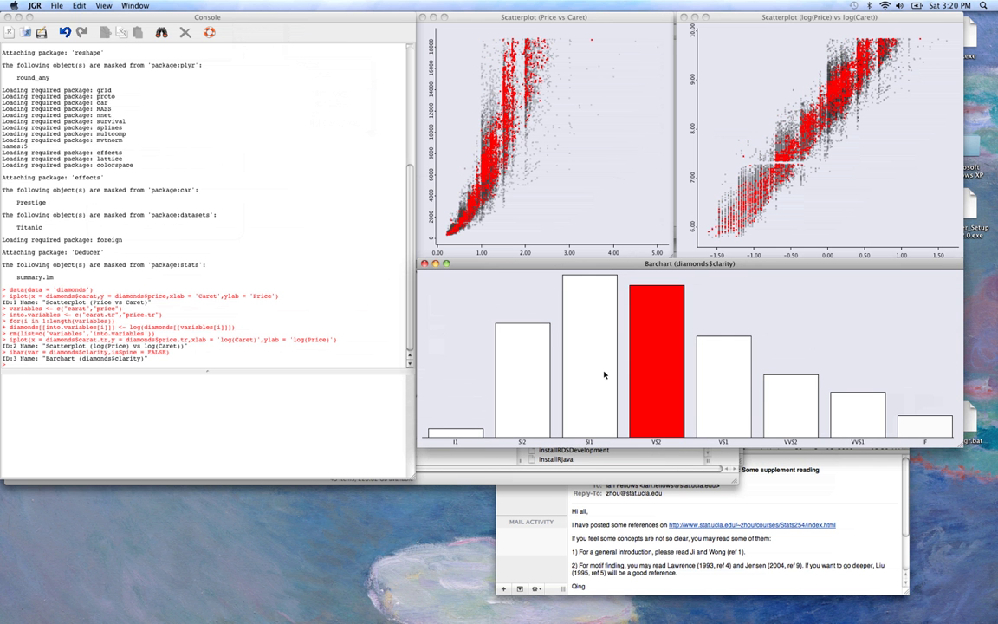
pyautogui.click(602, 381)
pyautogui.click(527, 397)
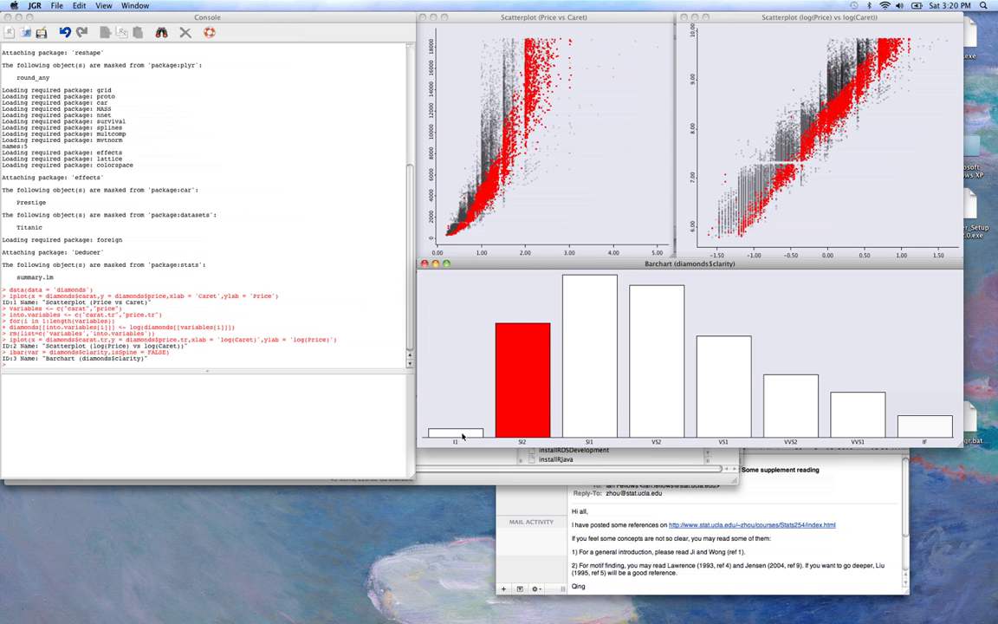
pyautogui.click(462, 434)
# - Select the bars back from SI2 up to IF, revisit I1, then clear all highlighting
pyautogui.click(522, 409)
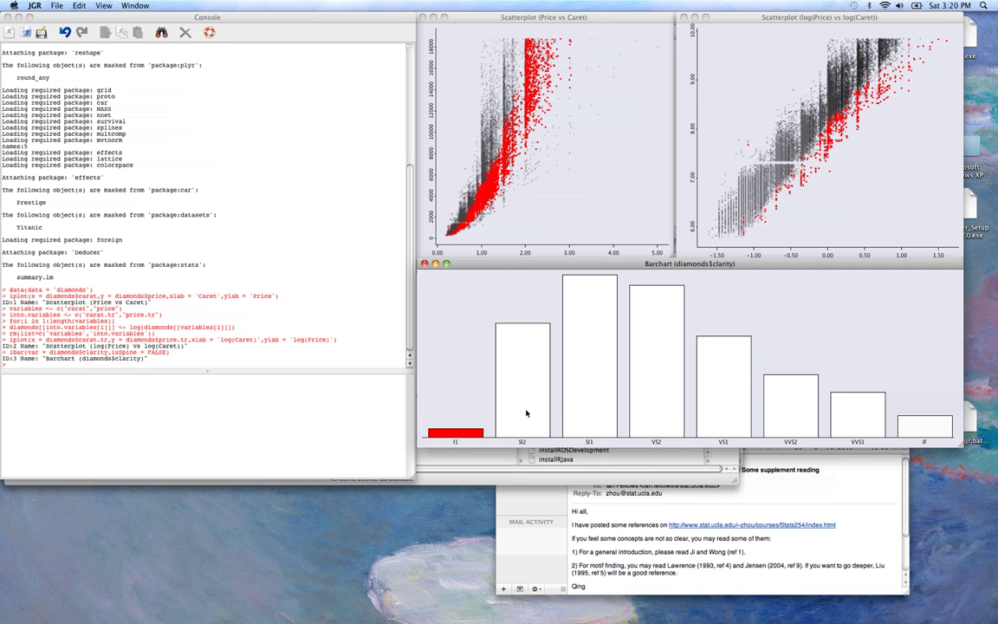
pyautogui.click(583, 394)
pyautogui.click(656, 381)
pyautogui.click(724, 374)
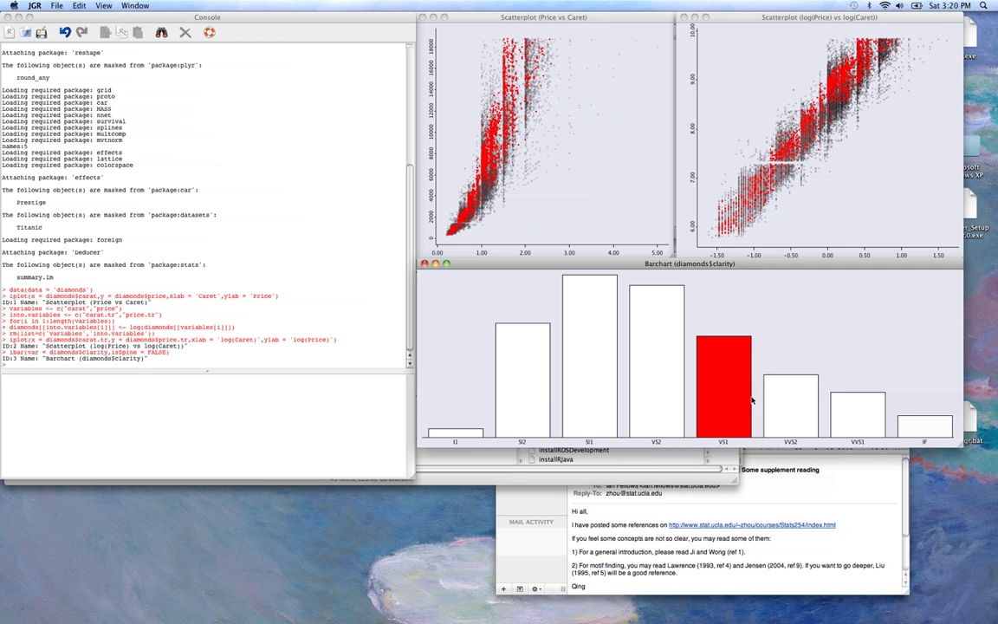
pyautogui.click(786, 385)
pyautogui.click(853, 407)
pyautogui.click(923, 432)
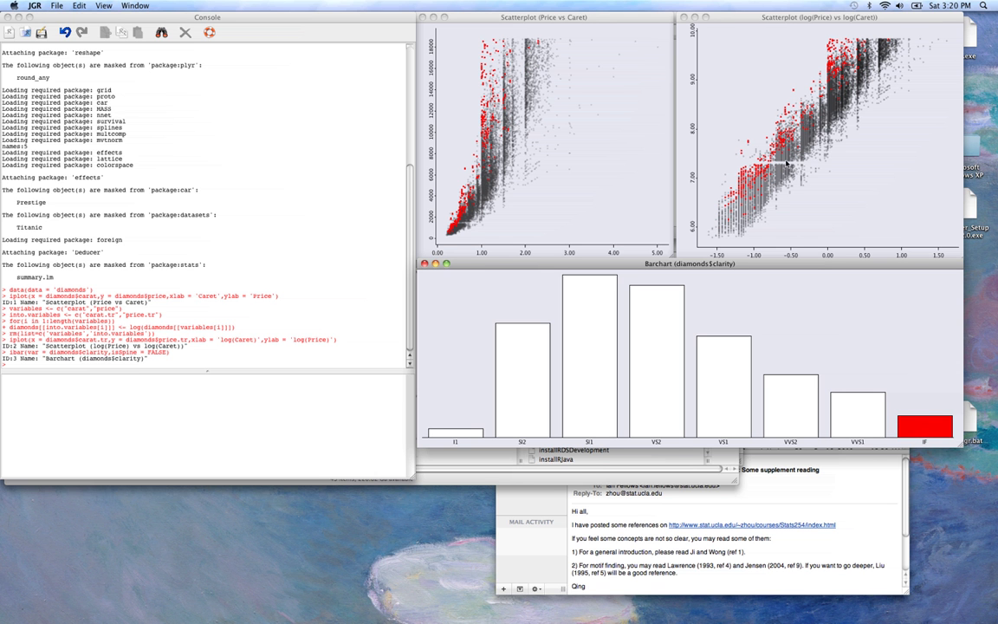
pyautogui.click(472, 430)
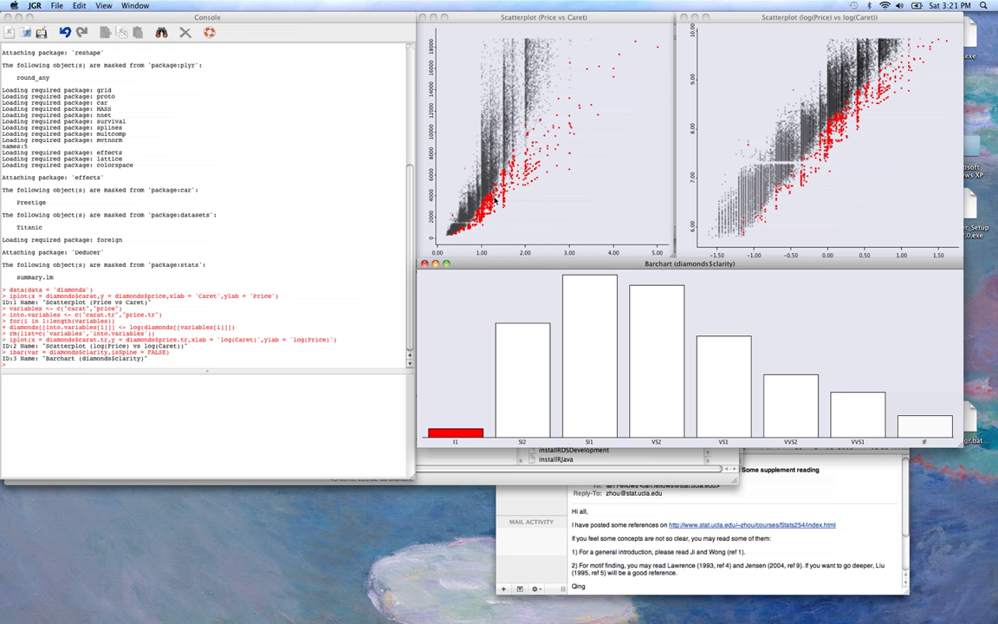
pyautogui.click(492, 397)
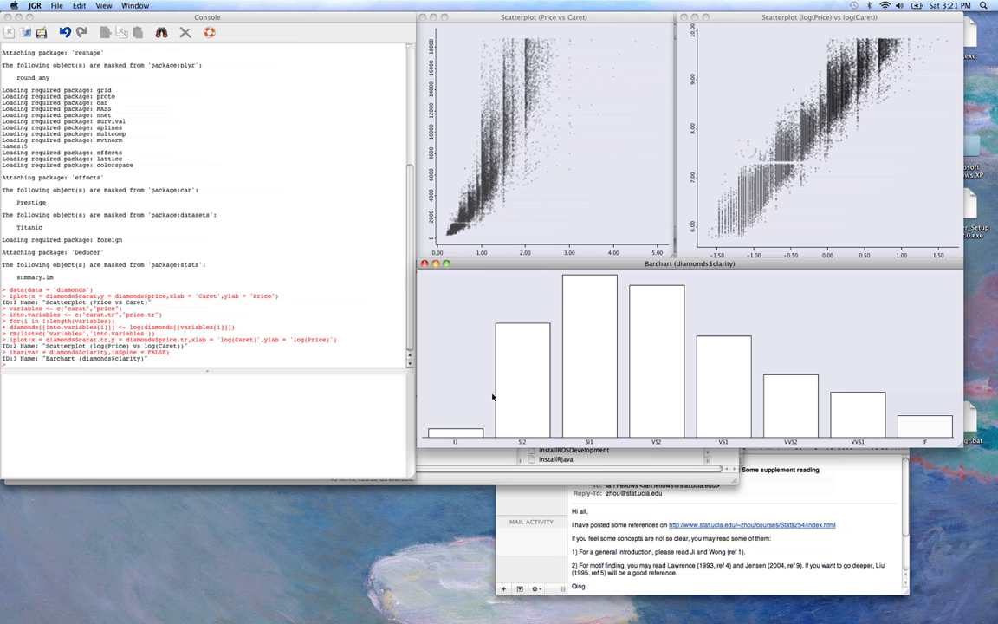
# - Apply the rainbow colour set to the clarity barchart via View > Set Colors, then return to the console
pyautogui.click(108, 6)
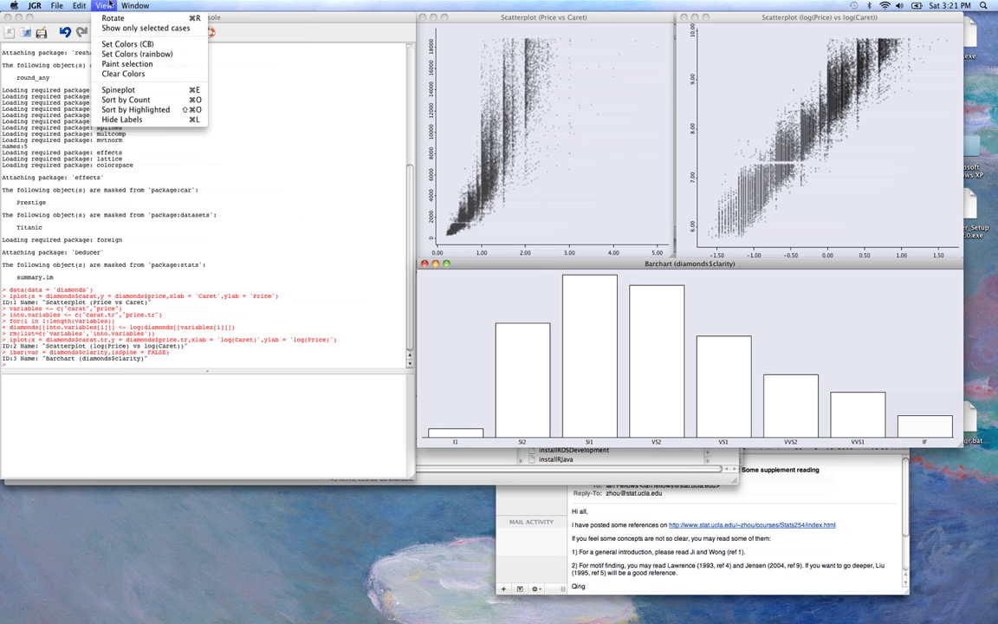
pyautogui.click(120, 54)
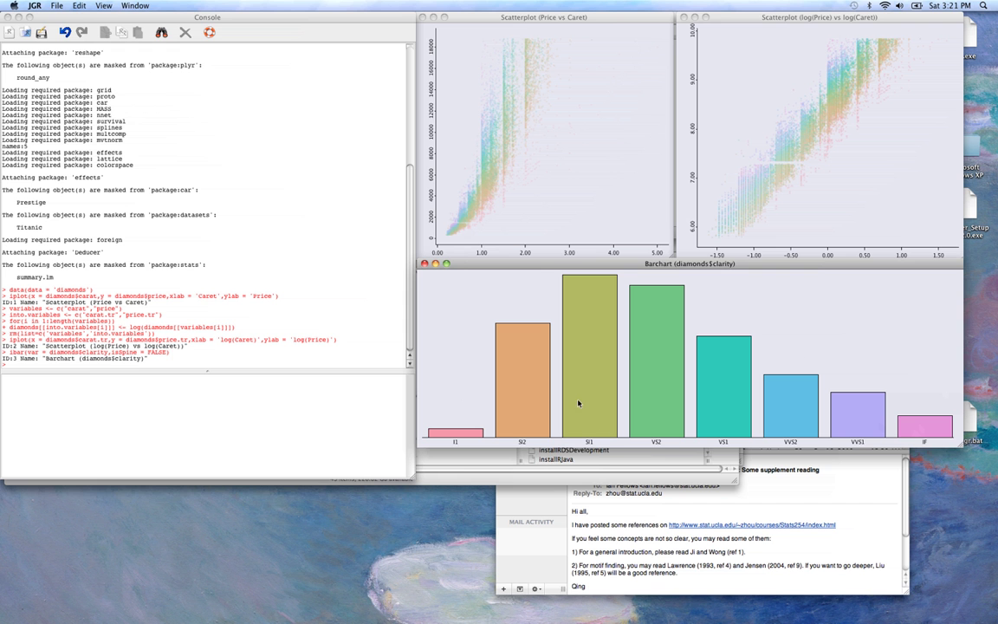
pyautogui.click(294, 126)
# - Build a Barchart of diamonds$color and stretch it wide beneath the clarity barchart
pyautogui.click(216, 6)
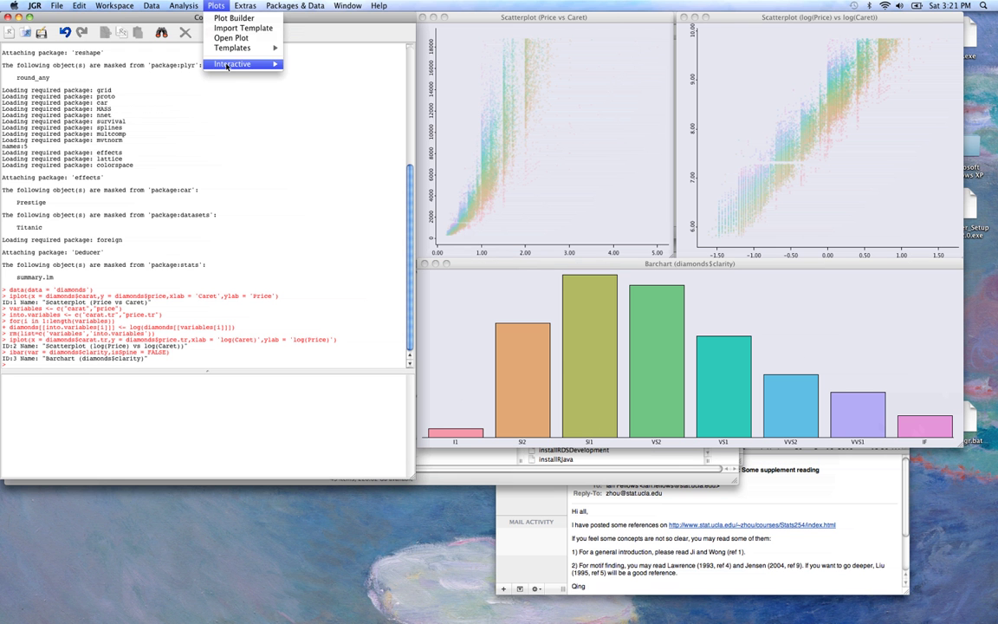
pyautogui.moveTo(254, 62)
pyautogui.click(300, 84)
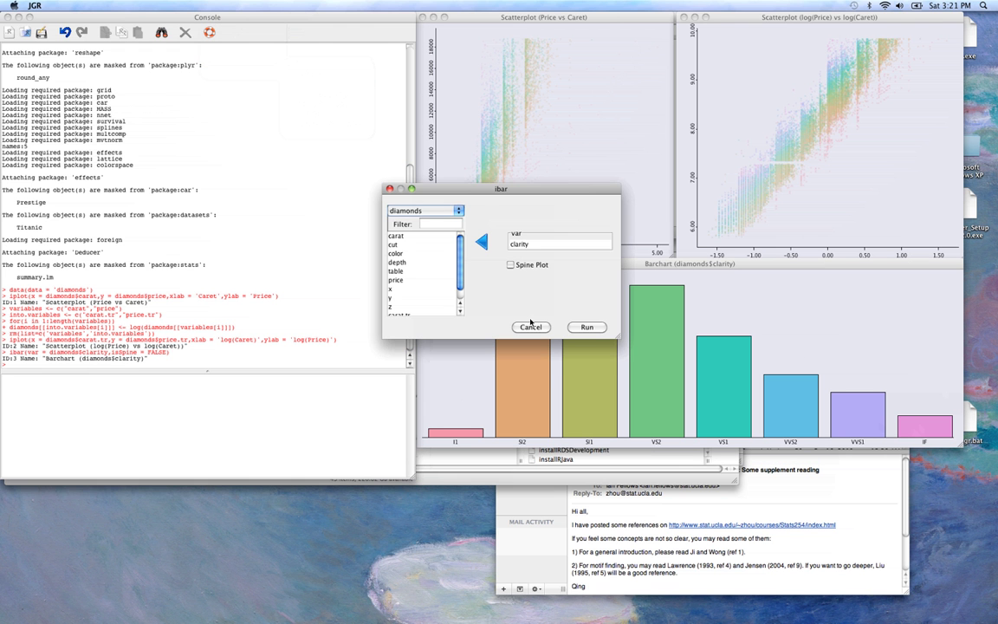
pyautogui.click(399, 253)
pyautogui.click(481, 241)
pyautogui.click(481, 242)
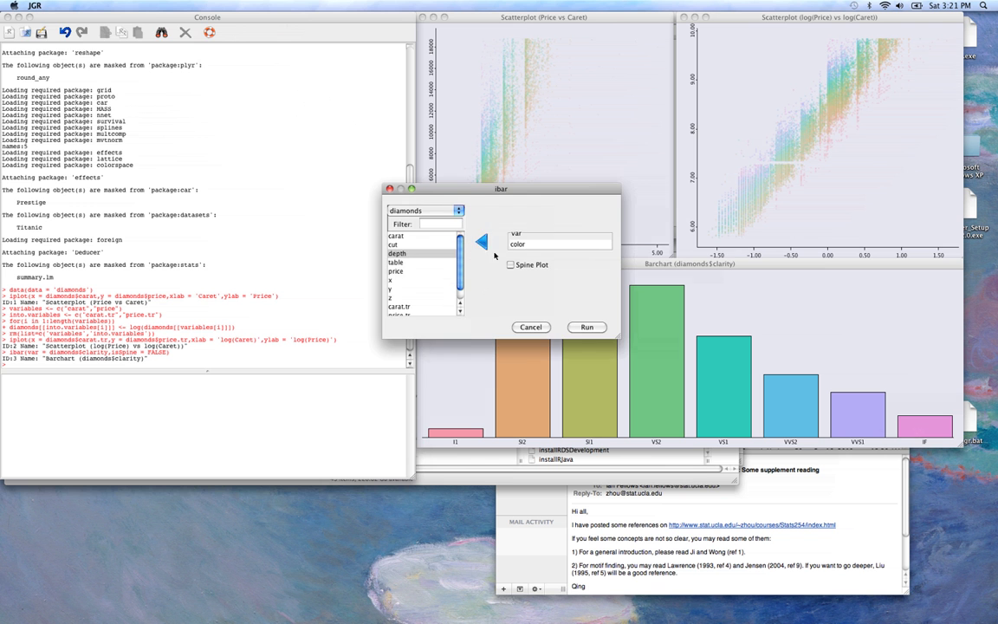
pyautogui.click(586, 326)
pyautogui.moveTo(162, 24); pyautogui.dragTo(569, 457)
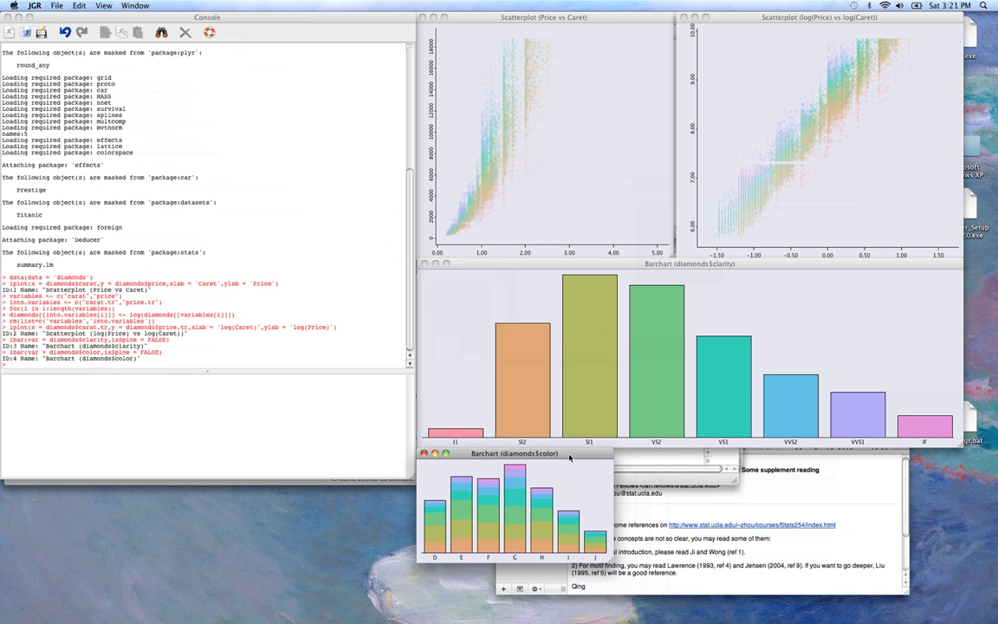
pyautogui.moveTo(611, 560); pyautogui.dragTo(960, 590)
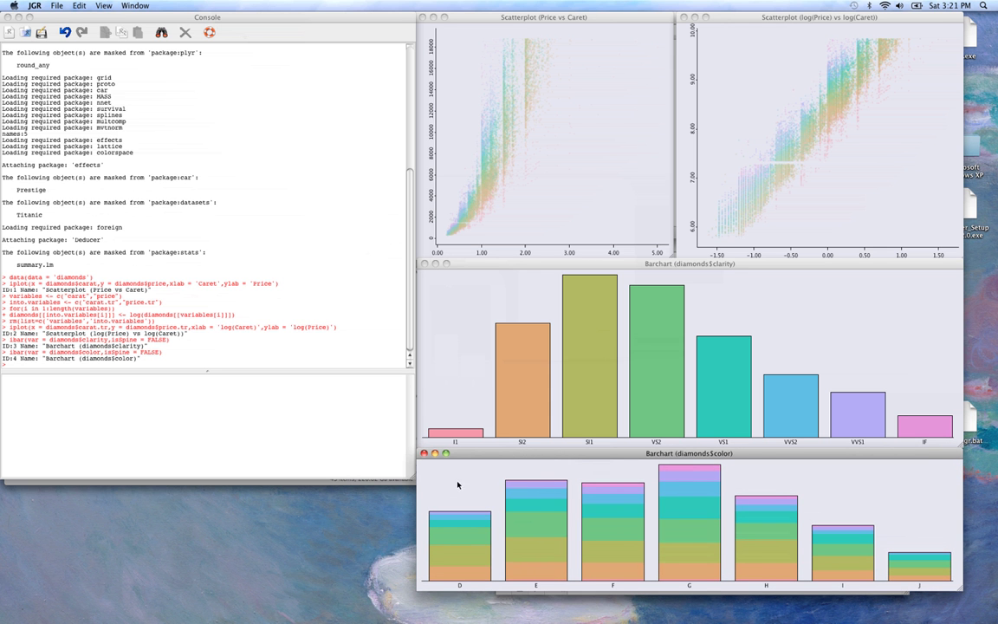
# - Apply rainbow colouring from the color barchart's View menu so every plot follows colour grade D–J
pyautogui.click(111, 5)
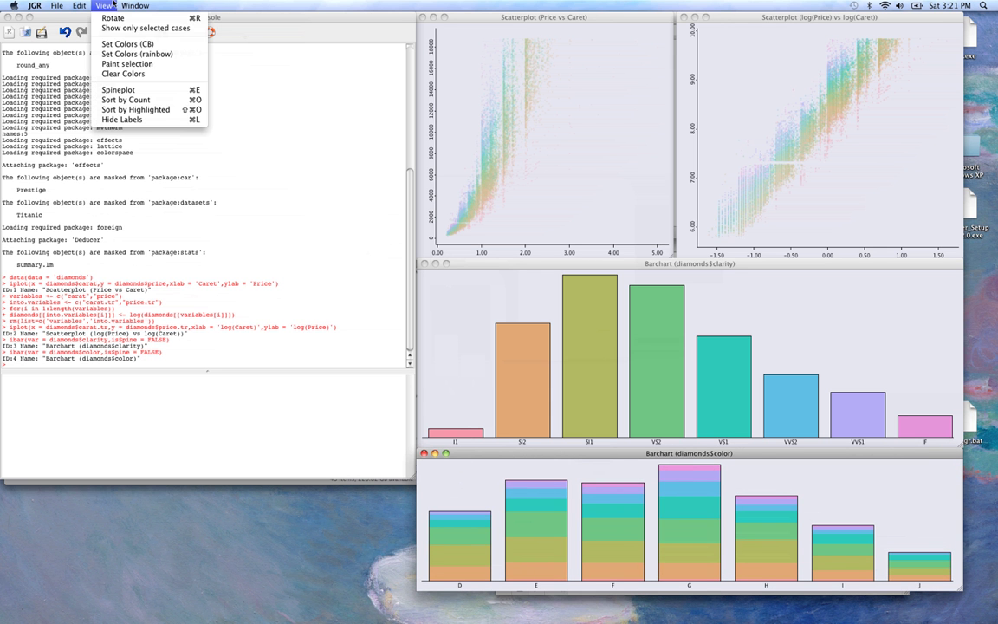
pyautogui.click(122, 54)
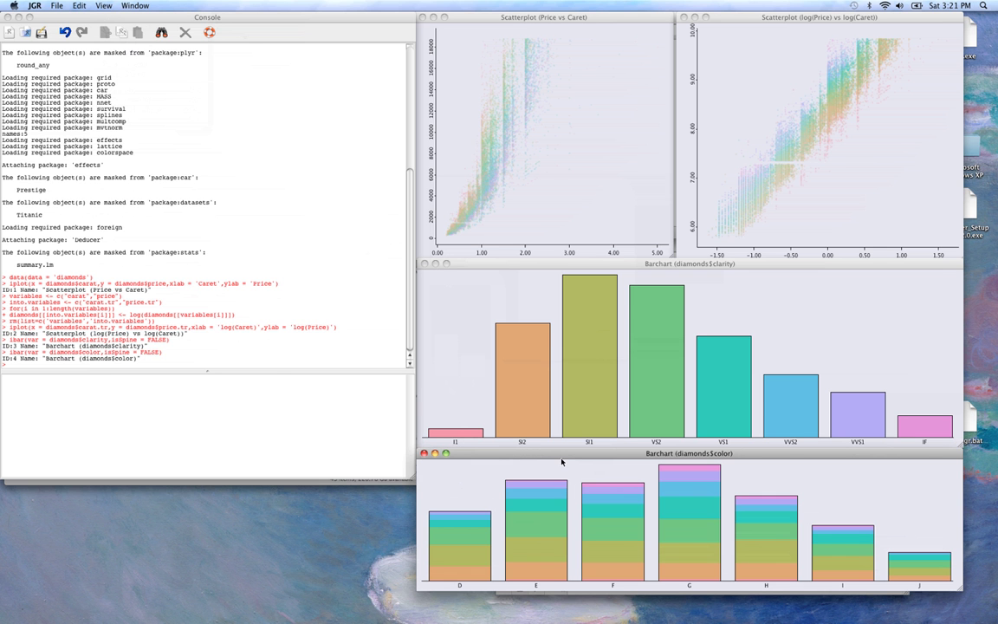
pyautogui.press('super+shift+r')
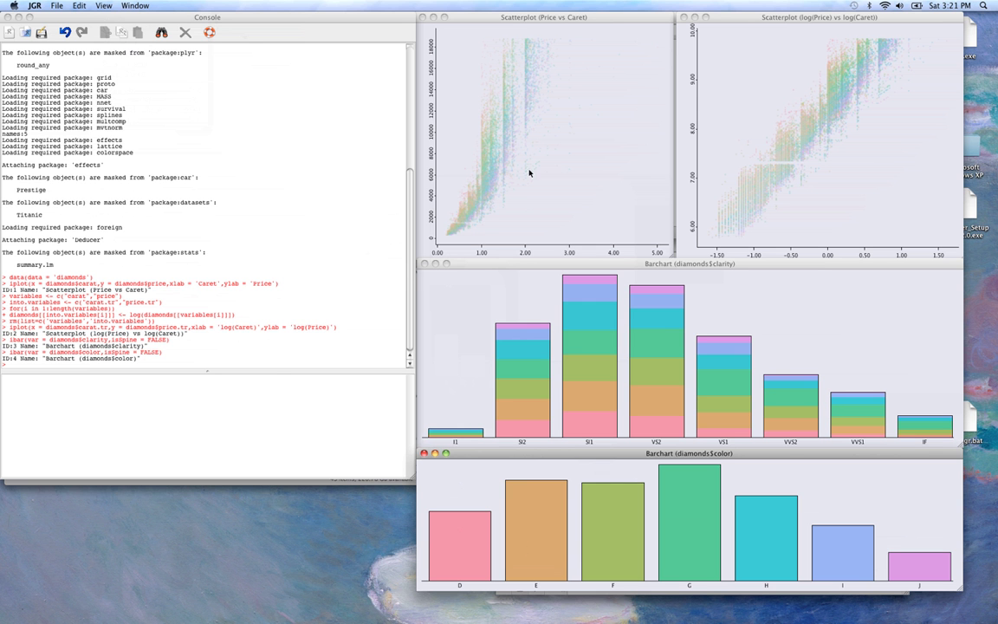
pyautogui.moveTo(473, 69); pyautogui.dragTo(542, 111)
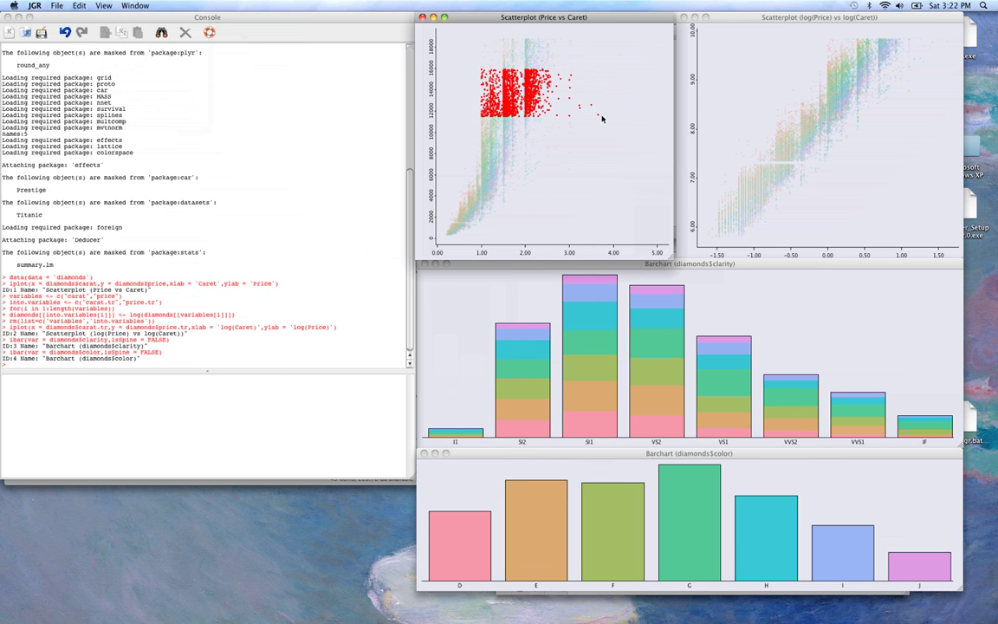
pyautogui.moveTo(451, 158); pyautogui.dragTo(572, 227)
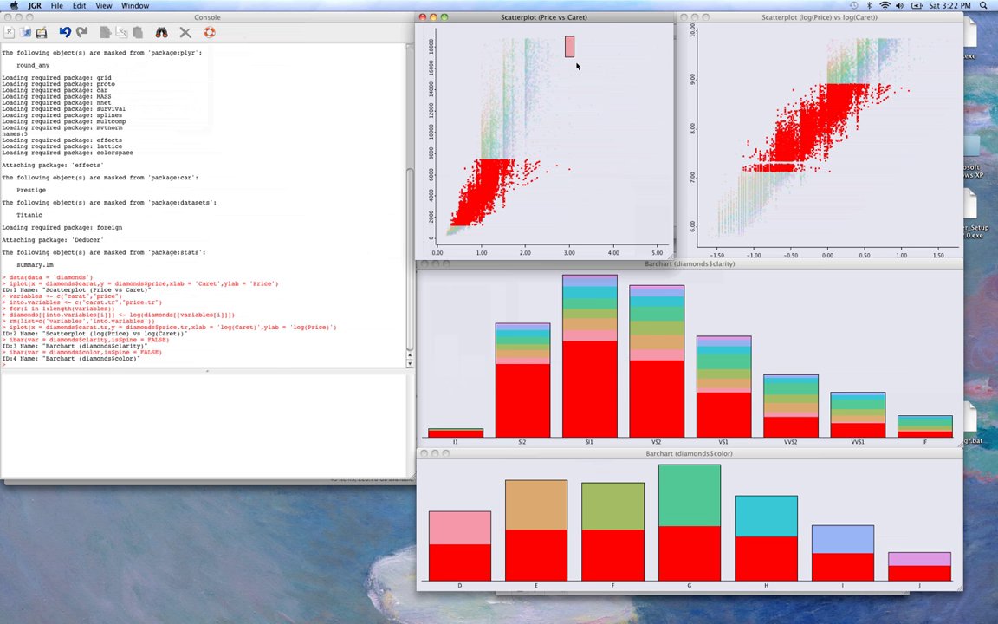
pyautogui.moveTo(577, 66); pyautogui.dragTo(665, 220)
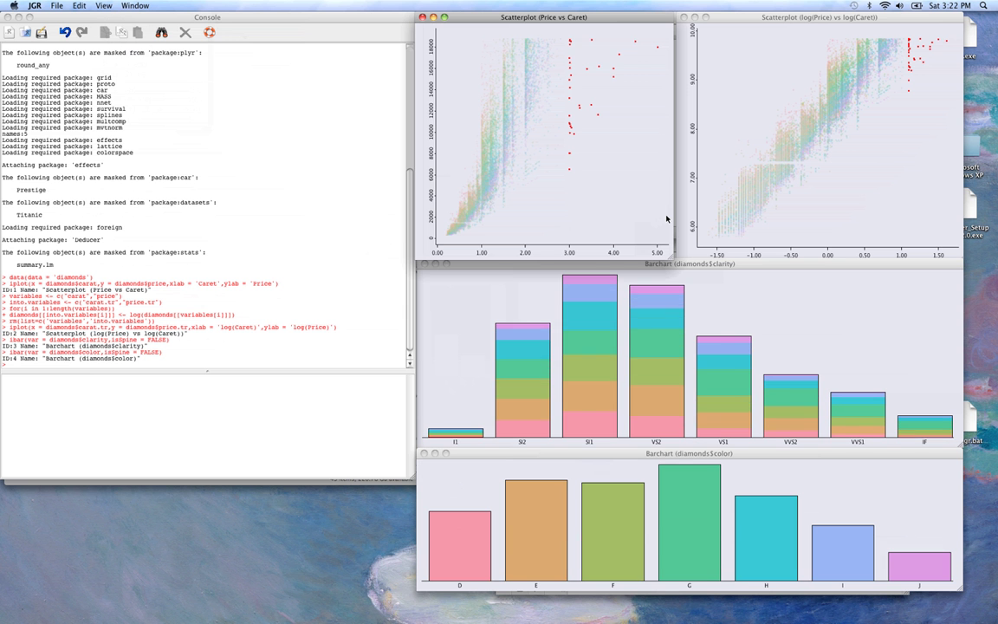
pyautogui.click(523, 408)
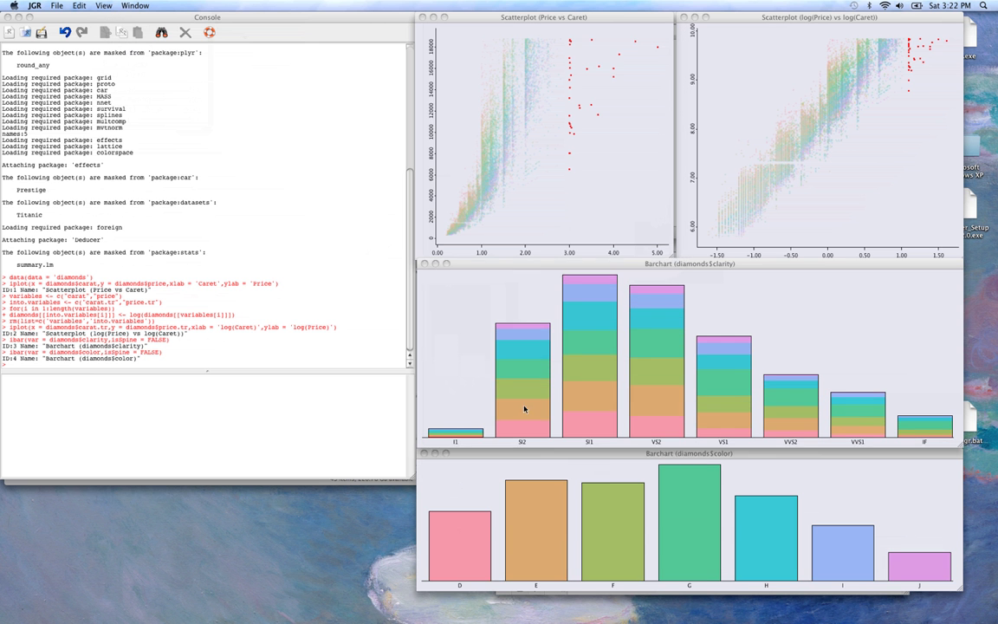
pyautogui.click(580, 408)
pyautogui.click(655, 407)
pyautogui.click(737, 403)
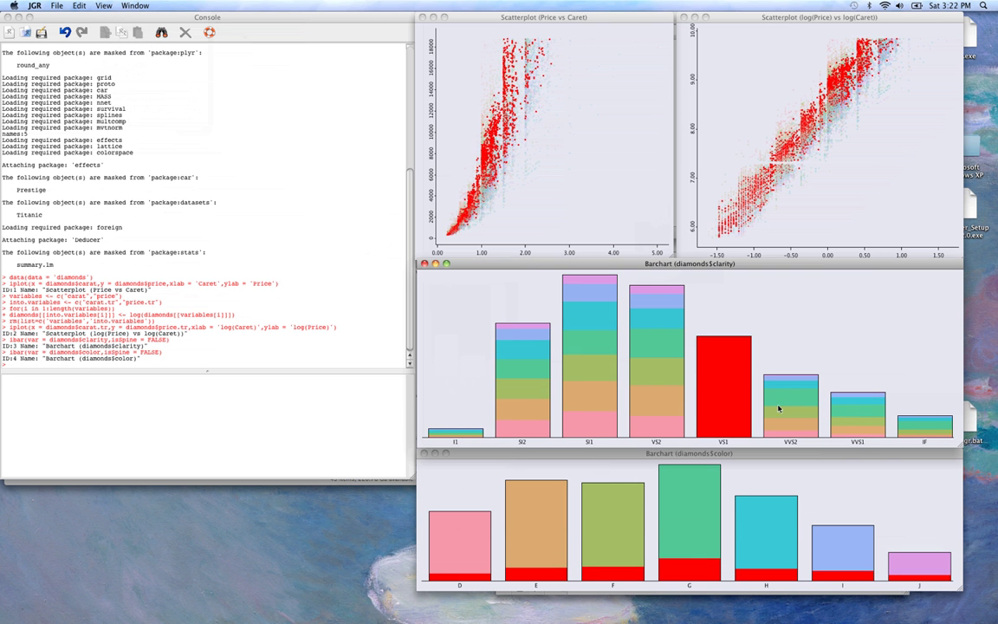
pyautogui.click(784, 410)
pyautogui.click(832, 421)
pyautogui.click(915, 423)
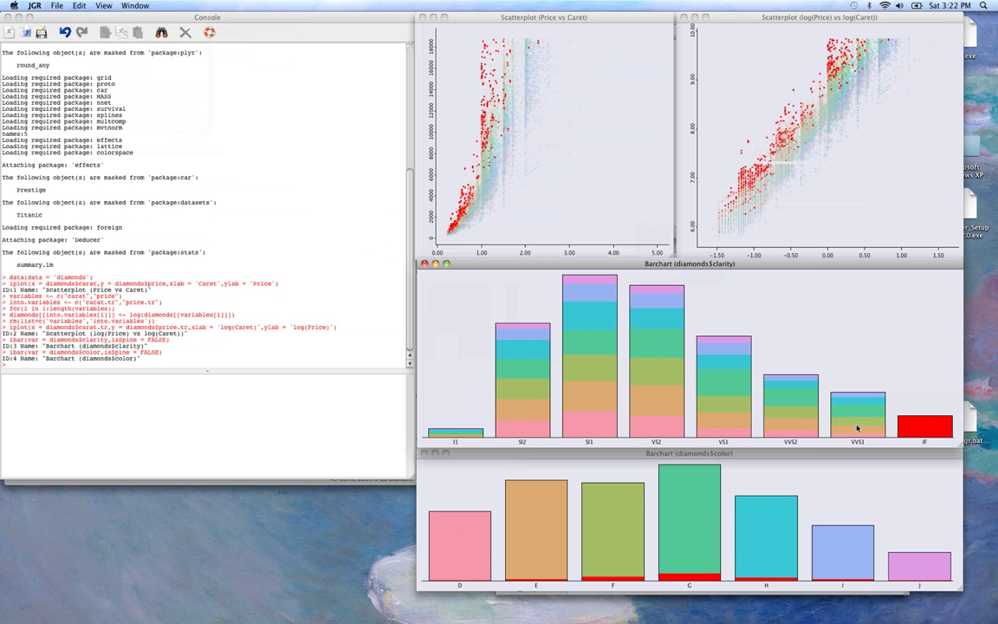
pyautogui.click(858, 424)
pyautogui.click(793, 419)
pyautogui.click(732, 406)
pyautogui.click(651, 398)
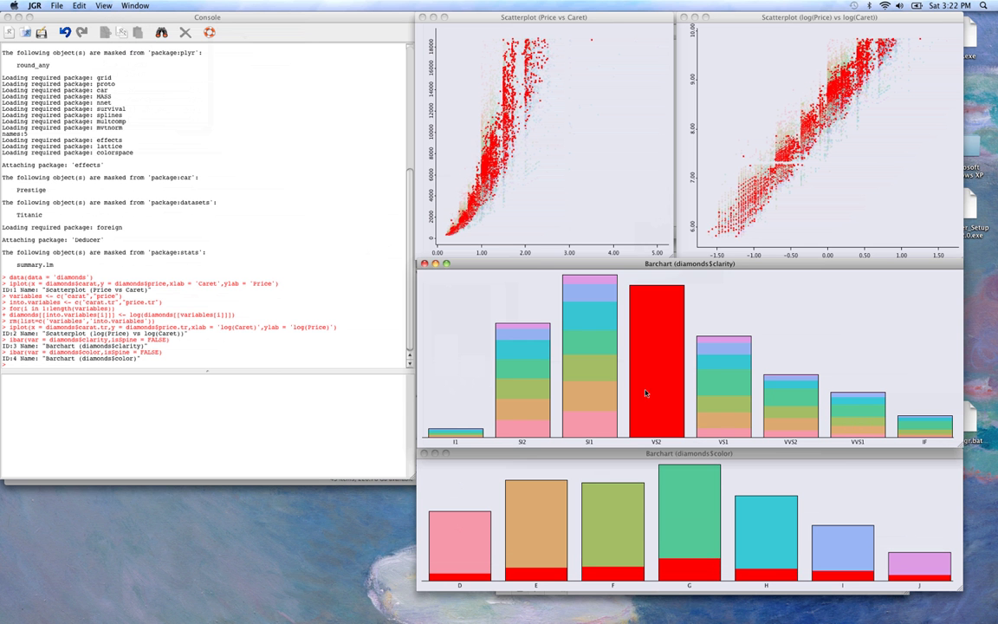
pyautogui.click(593, 387)
pyautogui.click(519, 381)
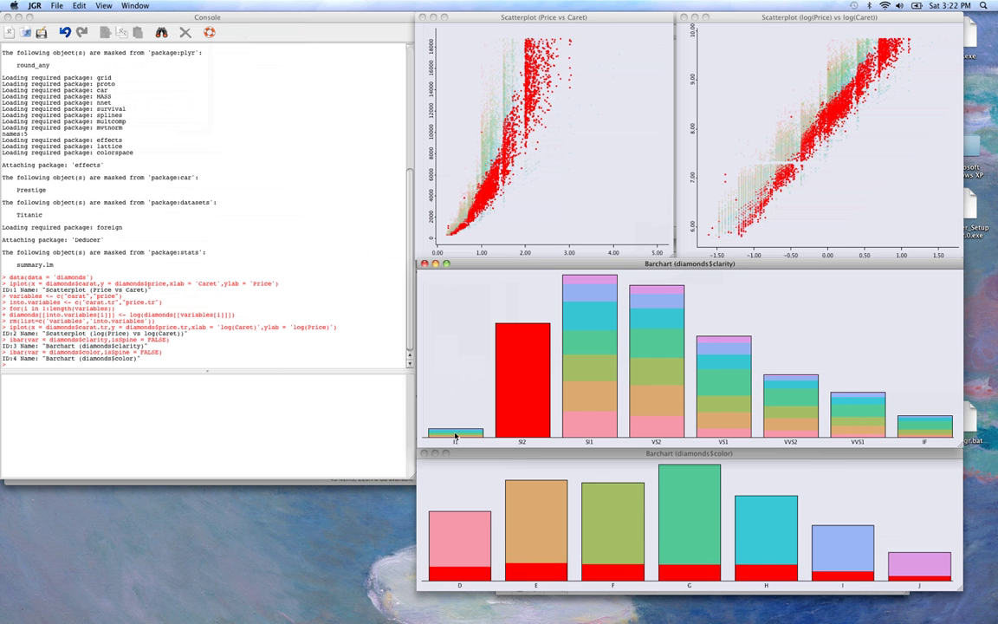
pyautogui.click(456, 436)
pyautogui.click(468, 350)
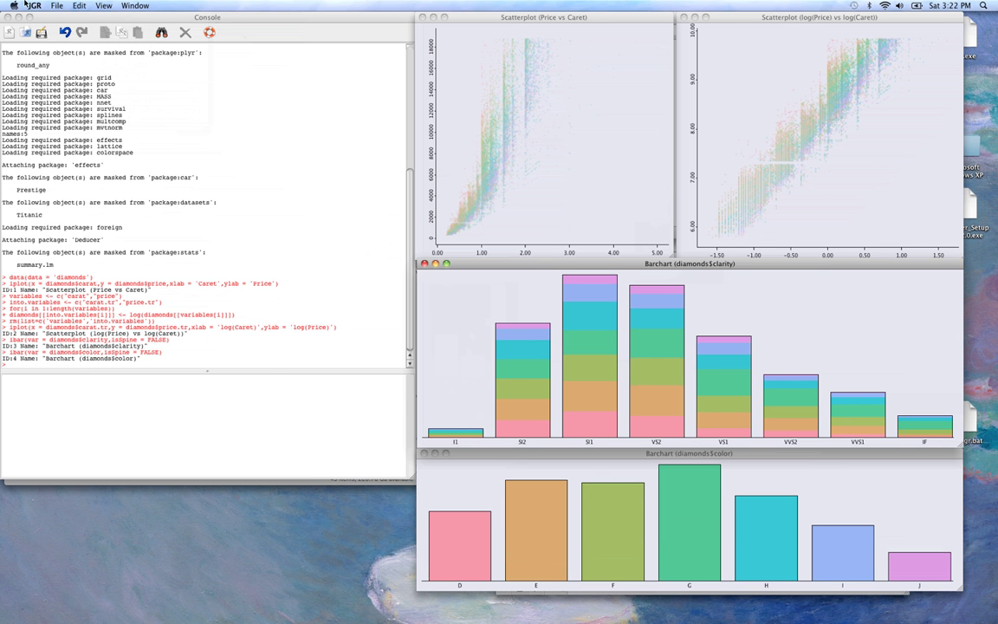
pyautogui.click(57, 5)
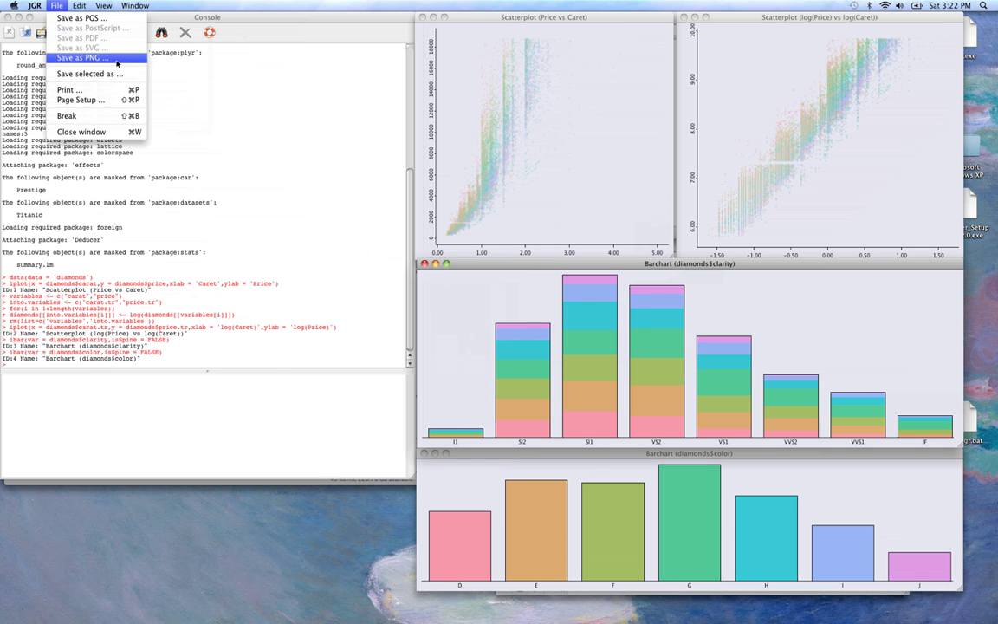
# - Pick a diamond in the log scatterplot, then select the console commands from loading diamonds through the color barchart
pyautogui.click(574, 367)
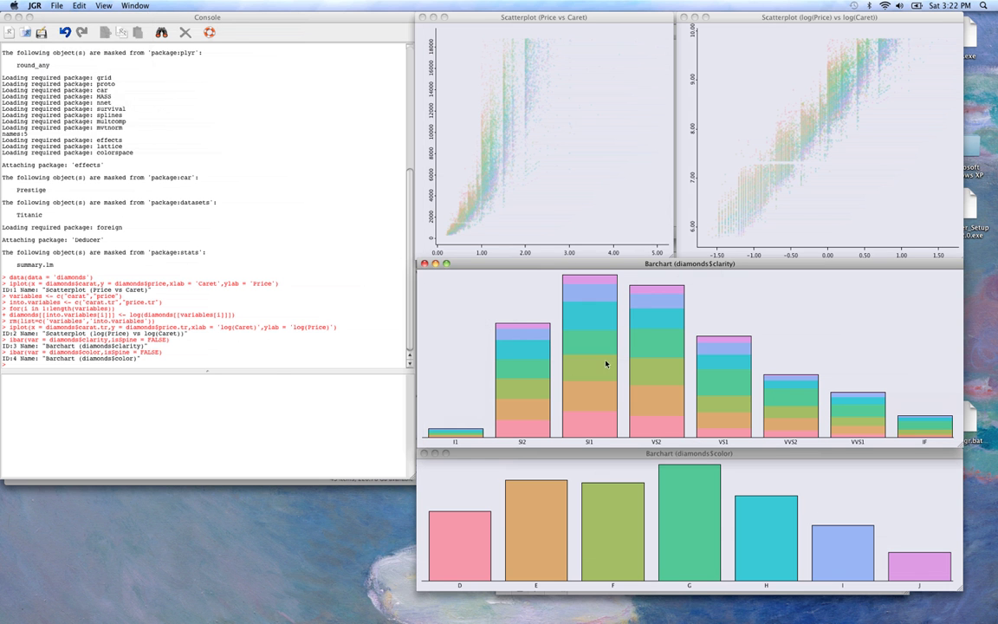
pyautogui.click(552, 207)
pyautogui.click(777, 179)
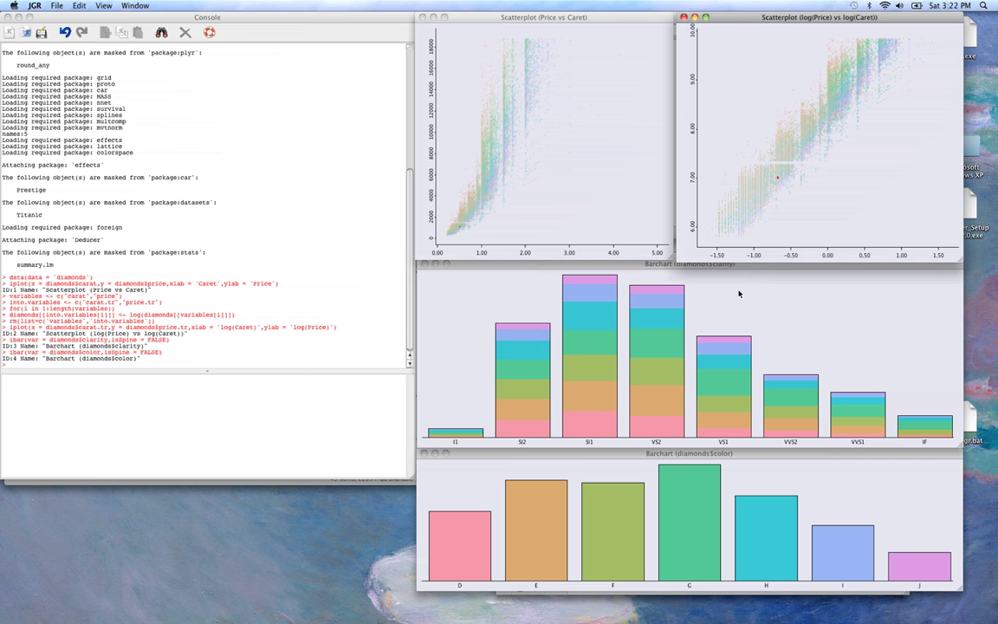
pyautogui.click(135, 340)
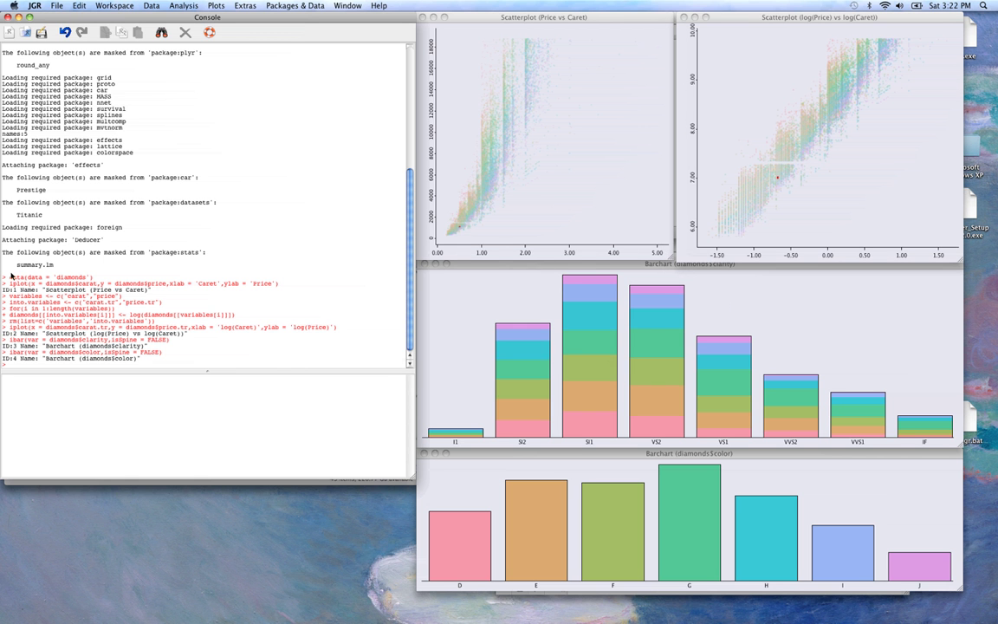
pyautogui.moveTo(3, 278); pyautogui.dragTo(219, 364)
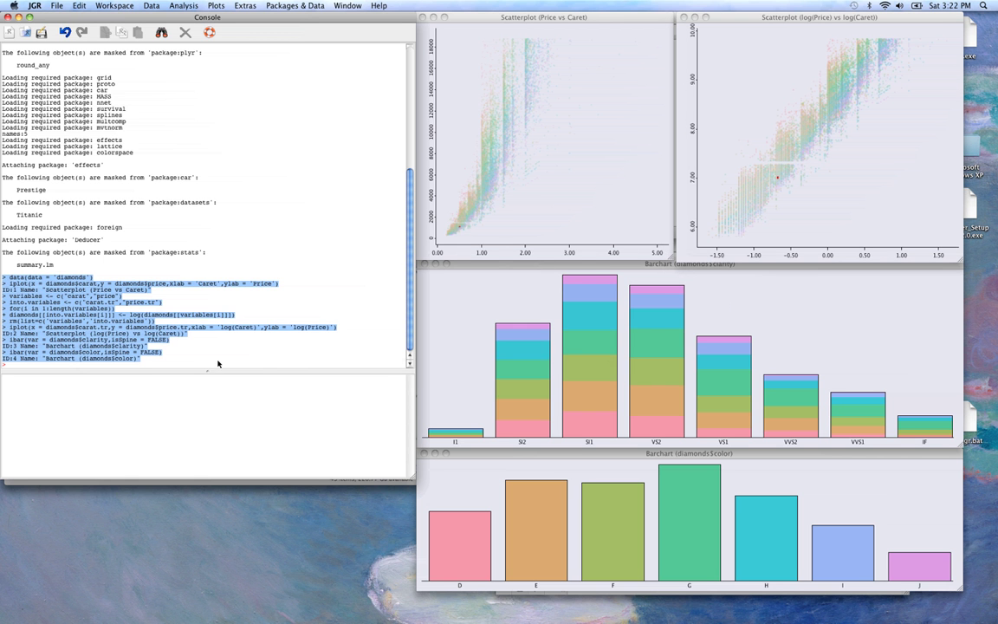